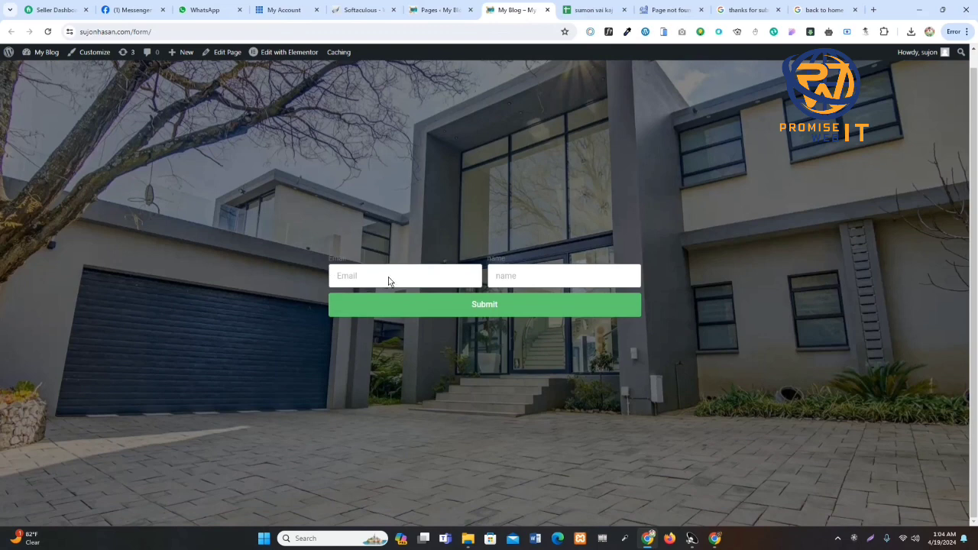
Submit the existing form page with an email address and a name, and review the thank-you page it leads to.
left_click(388, 281)
left_click(431, 304)
left_click(544, 284)
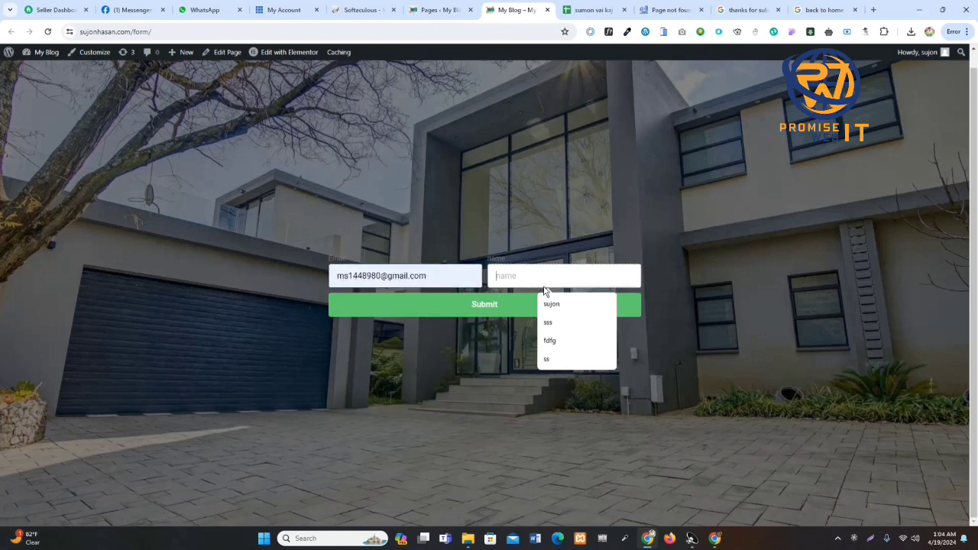
left_click(550, 304)
left_click(469, 305)
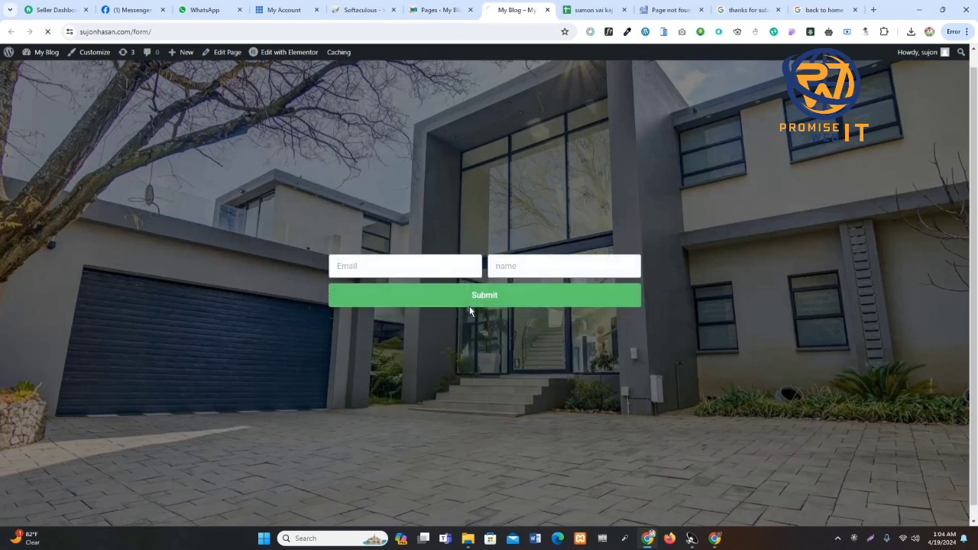
scroll(602, 397, "down", 2)
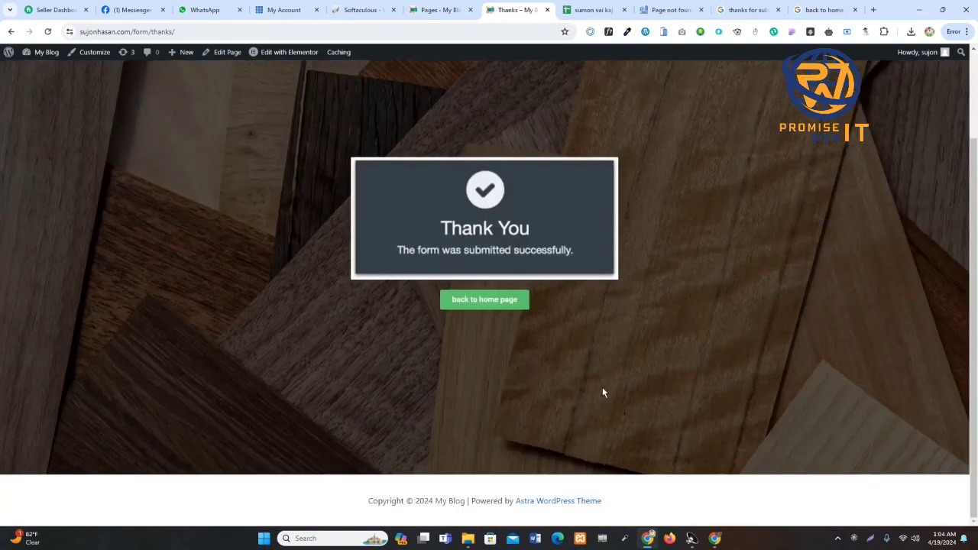
scroll(602, 391, "up", 2)
scroll(685, 329, "down", 2)
scroll(441, 179, "up", 2)
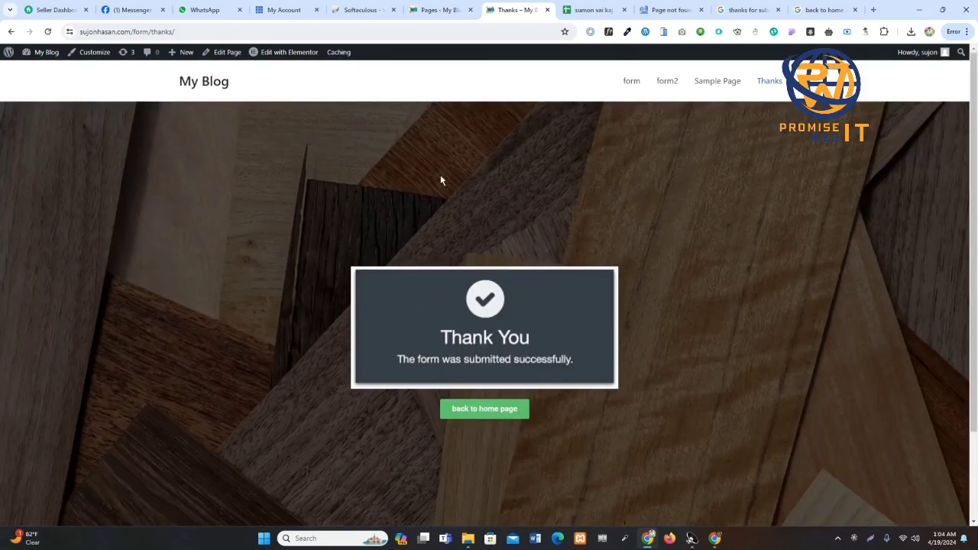
scroll(451, 245, "down", 1)
Create a new WordPress page titled "video" and publish it from the Elementor editor.
left_click(441, 9)
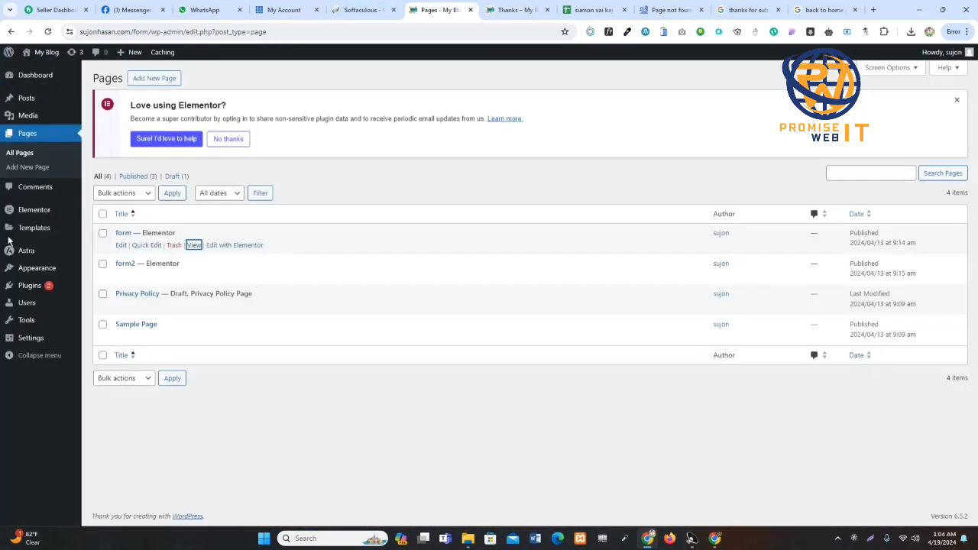
mouse_move(37, 268)
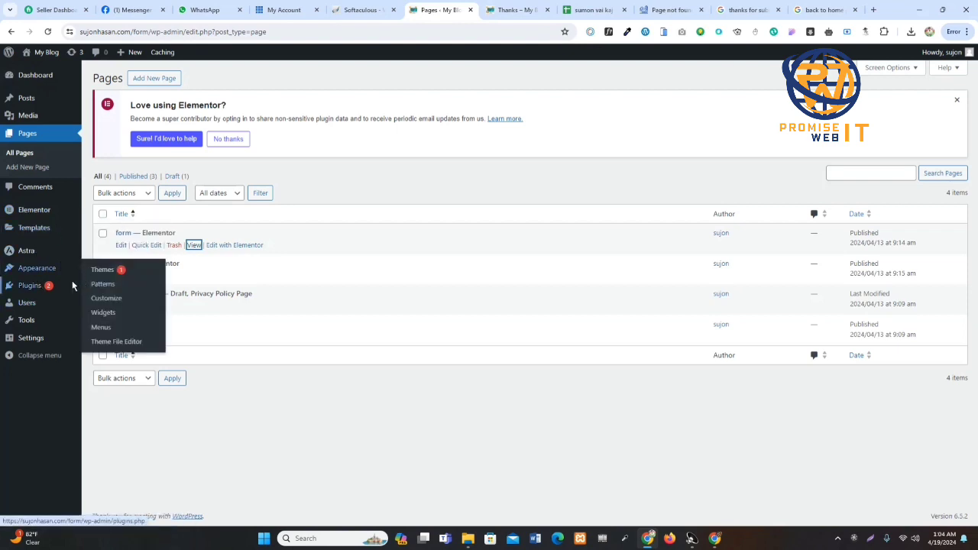
left_click(159, 81)
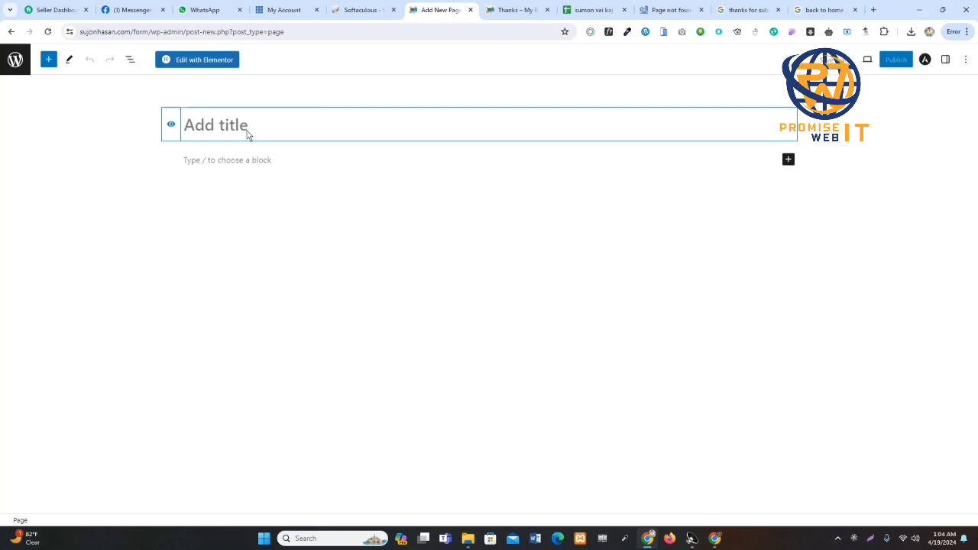
type("video")
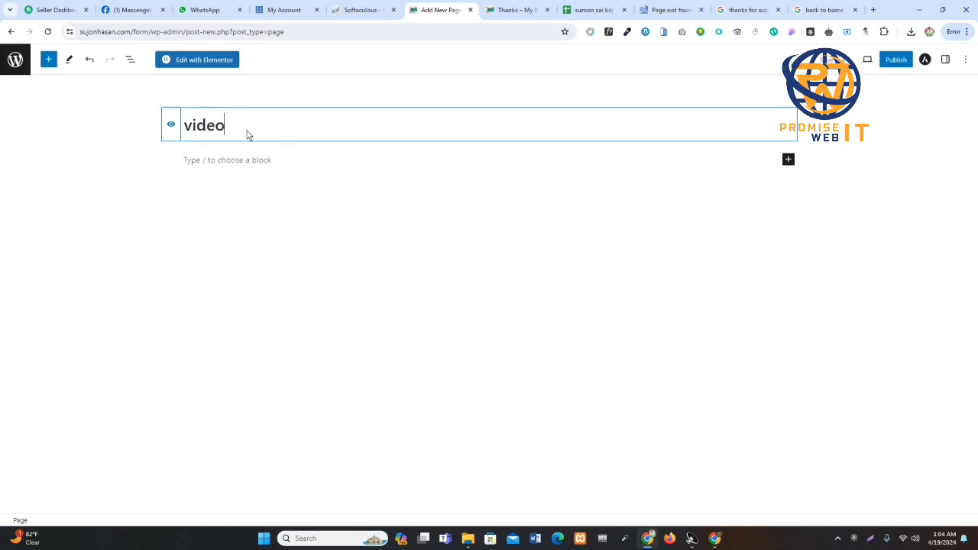
key("Return")
left_click(201, 62)
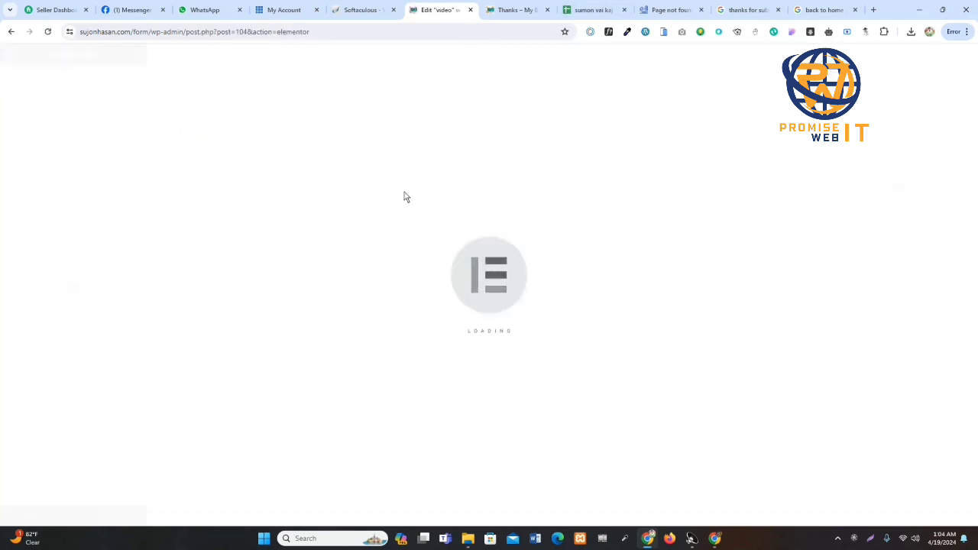
left_click(116, 517)
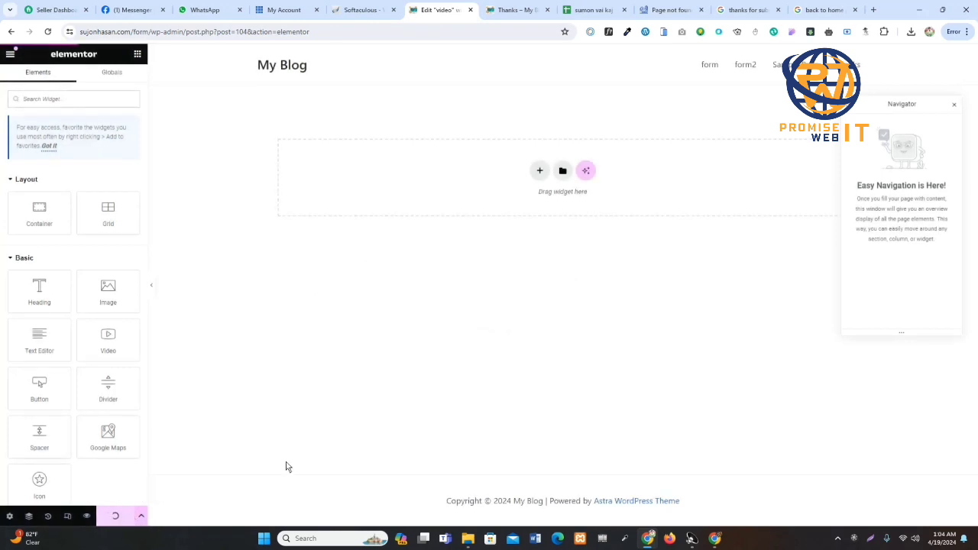
Add a single-column flexbox container to the page and set its minimum height to 100 vh.
left_click(540, 170)
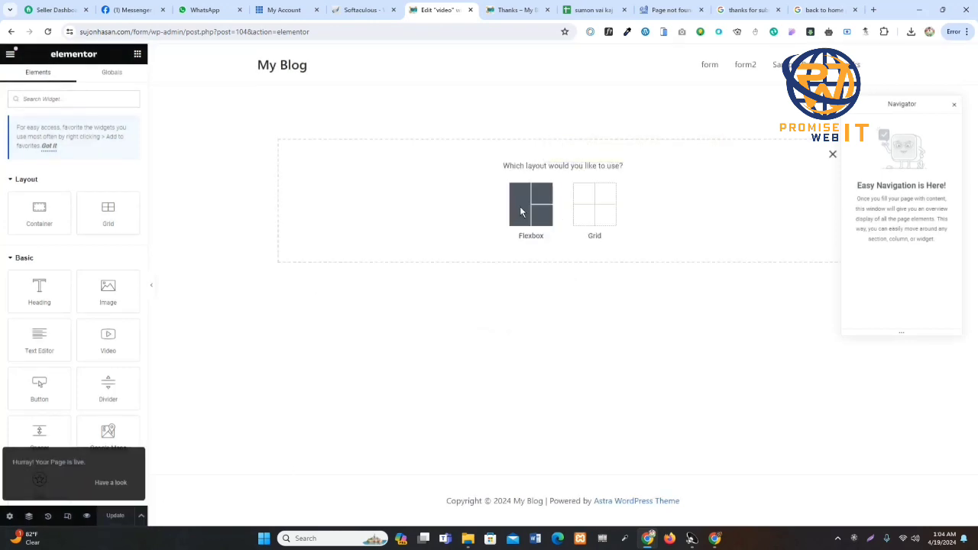
left_click(544, 215)
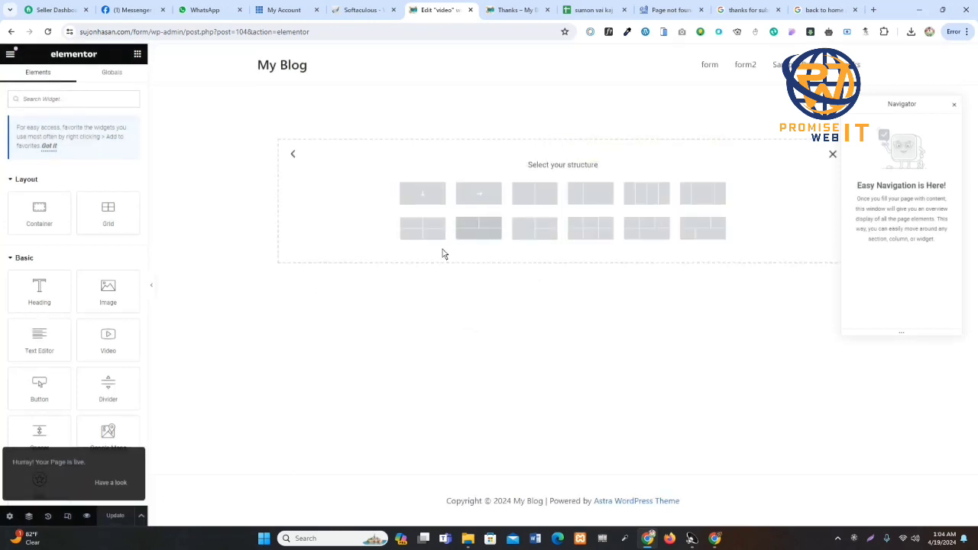
left_click(426, 200)
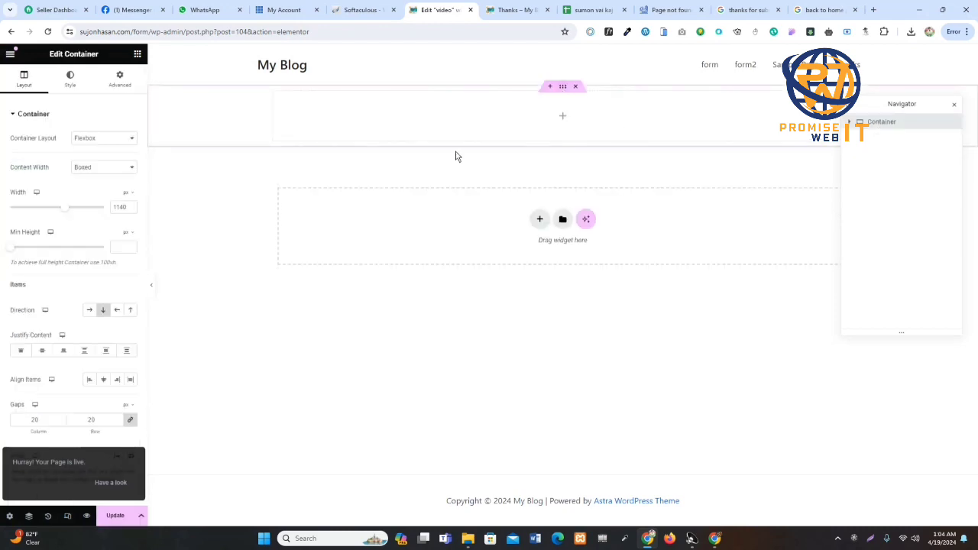
left_click(128, 233)
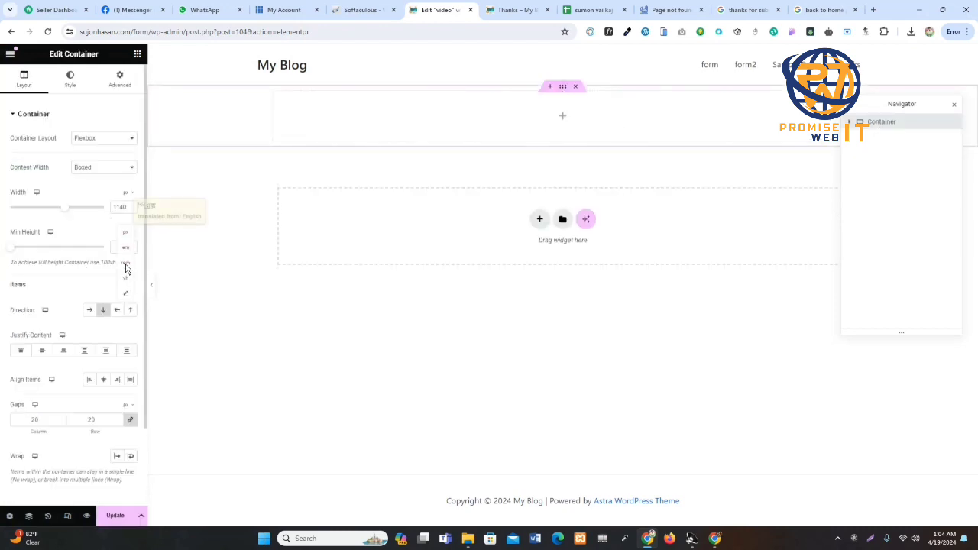
left_click(128, 279)
left_click(120, 249)
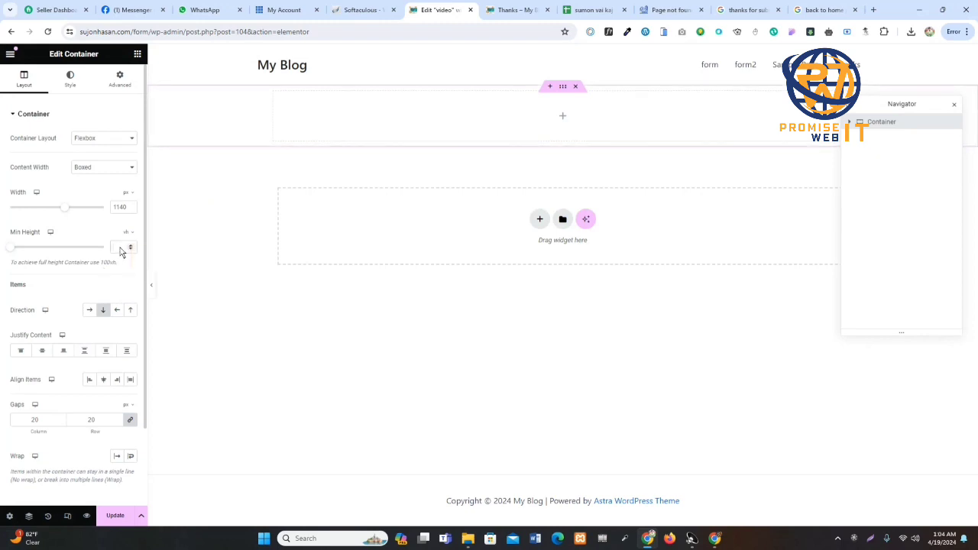
type("100")
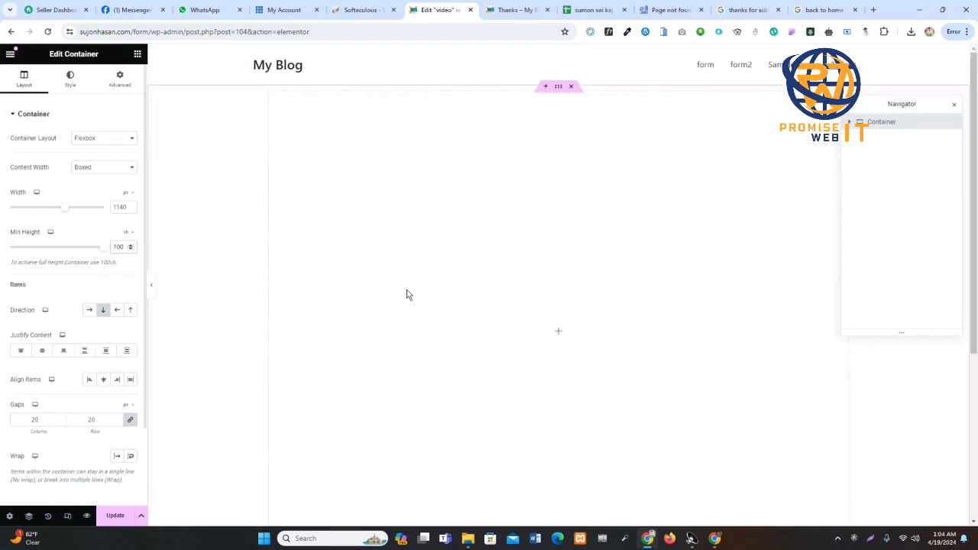
Add a Form widget inside the container and remove its Message field.
left_click(557, 334)
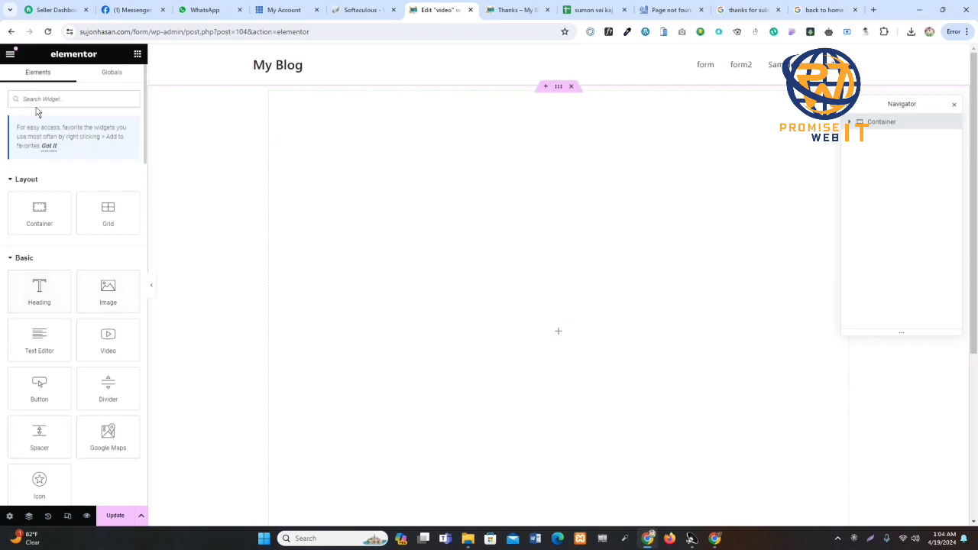
type("for")
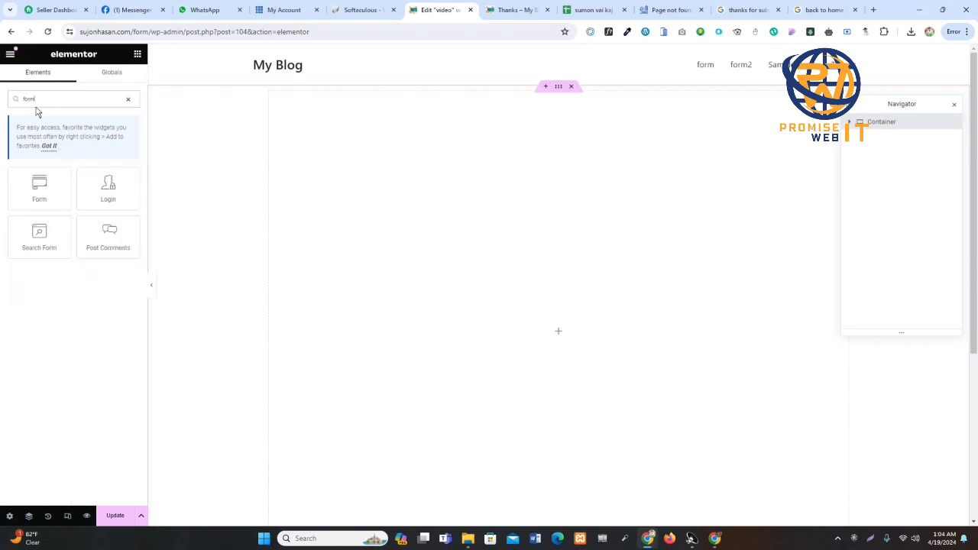
type("m")
left_click_drag(28, 197, 532, 327)
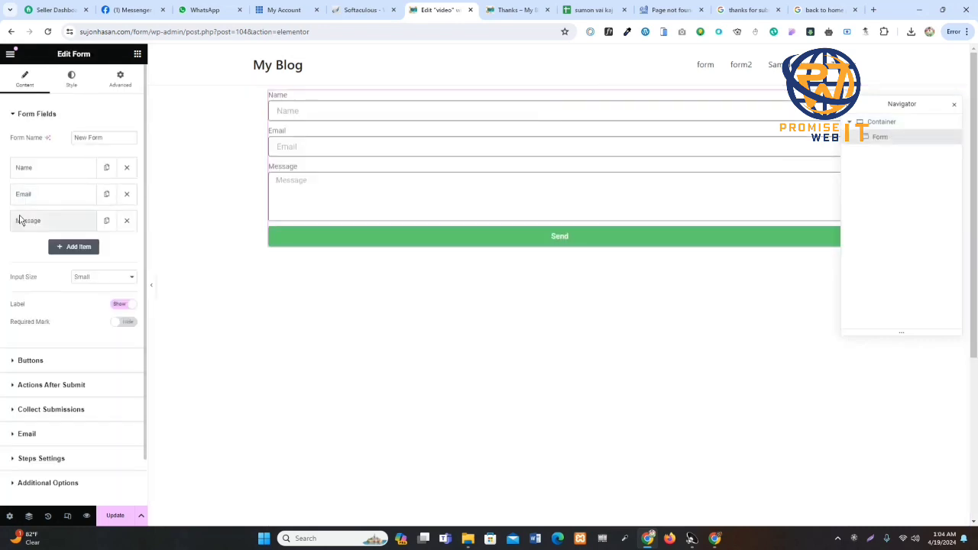
left_click(127, 220)
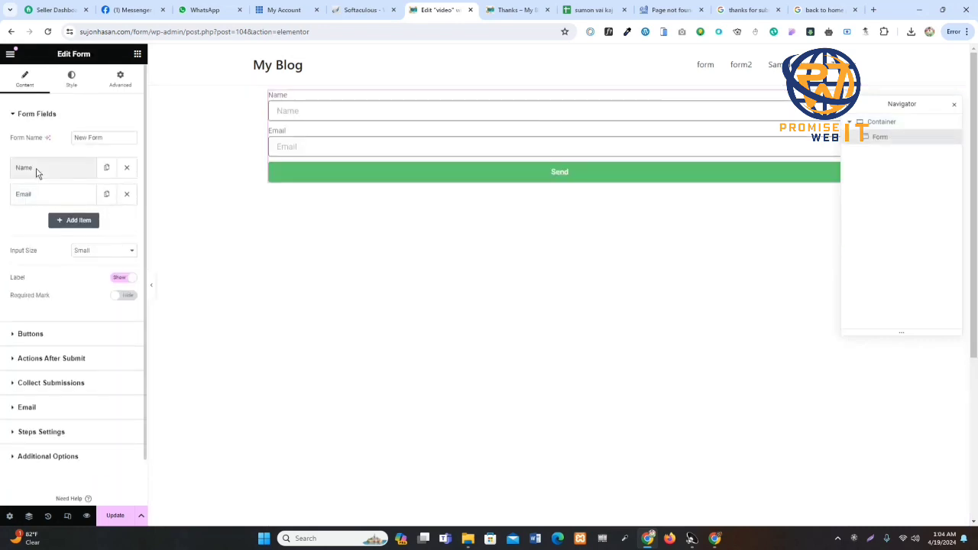
Set the column width of both the Name and Email form fields to 50%.
left_click(36, 172)
left_click(95, 284)
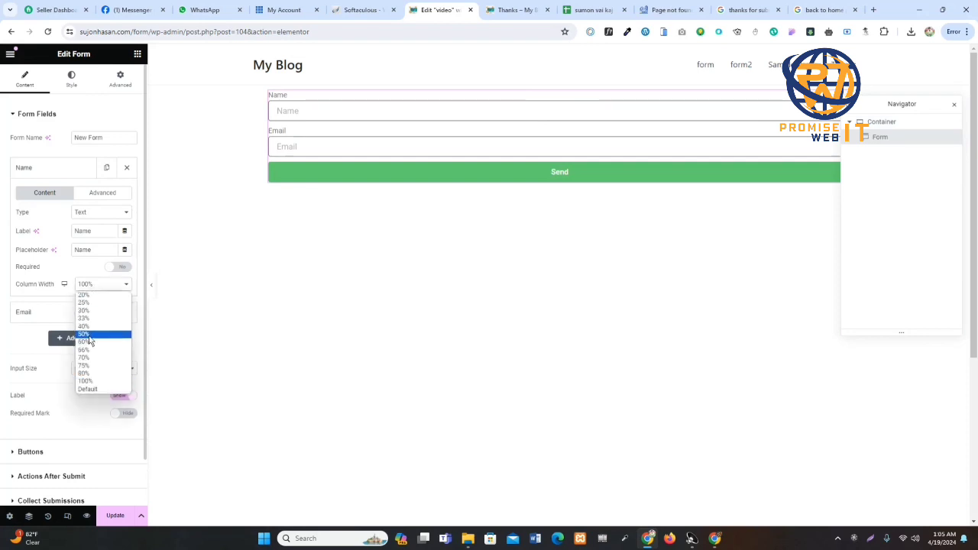
left_click(86, 336)
left_click(31, 312)
left_click(95, 310)
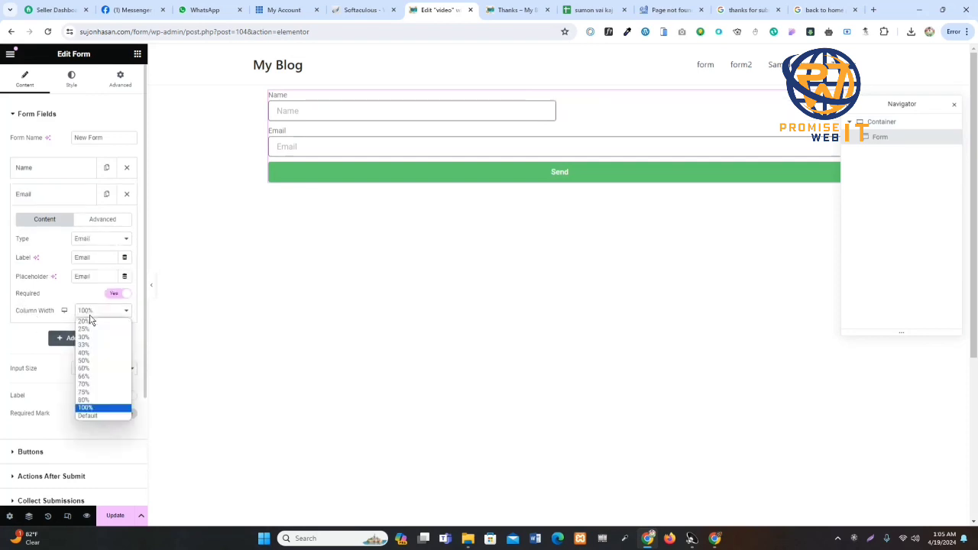
left_click(86, 360)
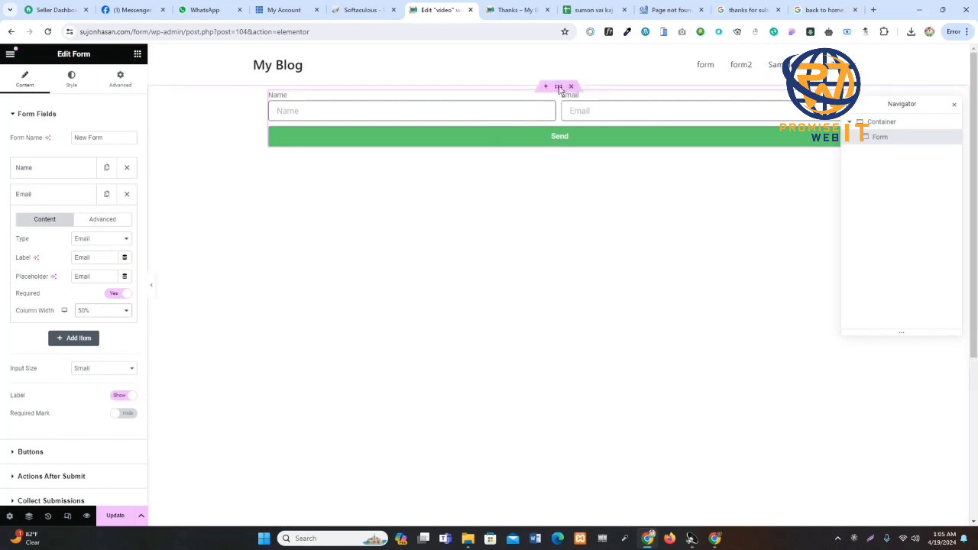
Place a new inner container above the form and duplicate it.
left_click_drag(559, 90, 458, 140)
left_click_drag(374, 156, 146, 102)
left_click(137, 55)
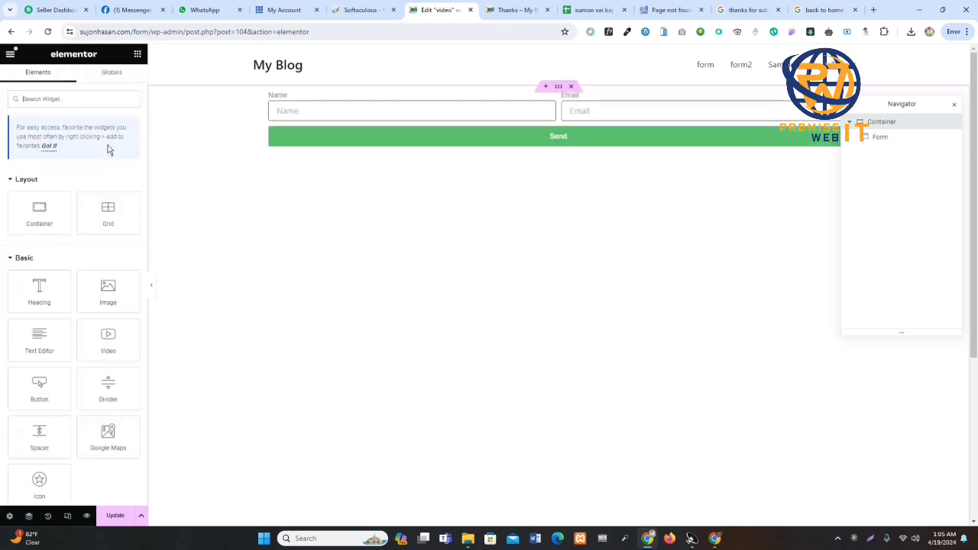
left_click_drag(39, 219, 564, 118)
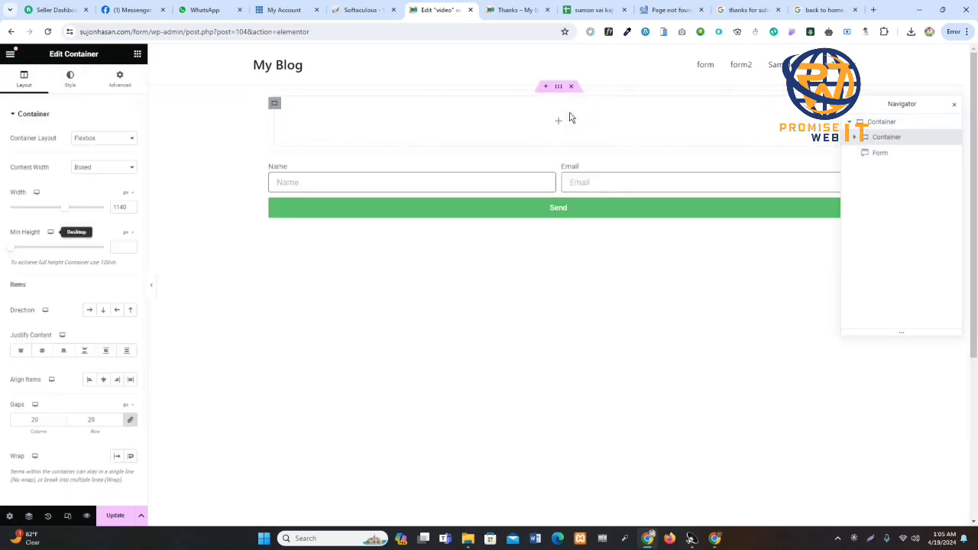
right_click(281, 103)
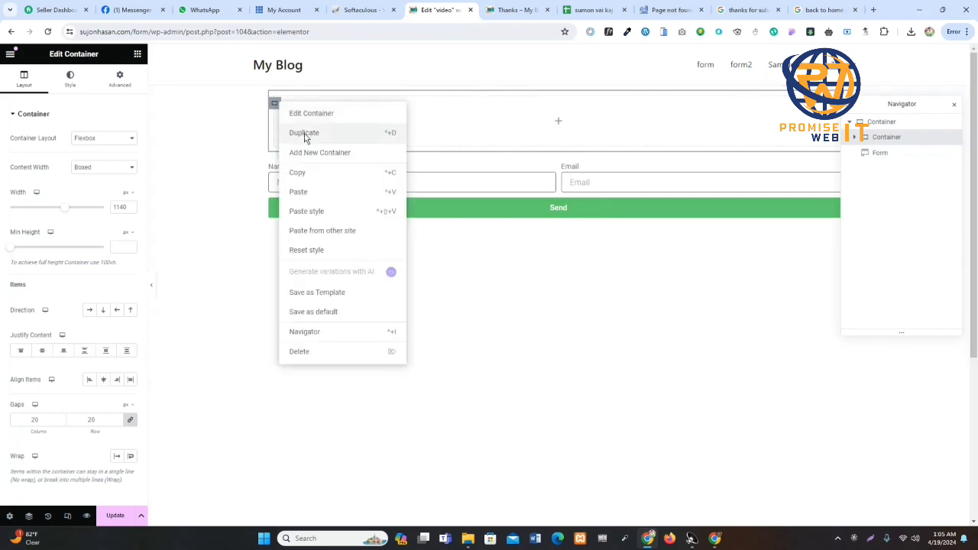
left_click(305, 134)
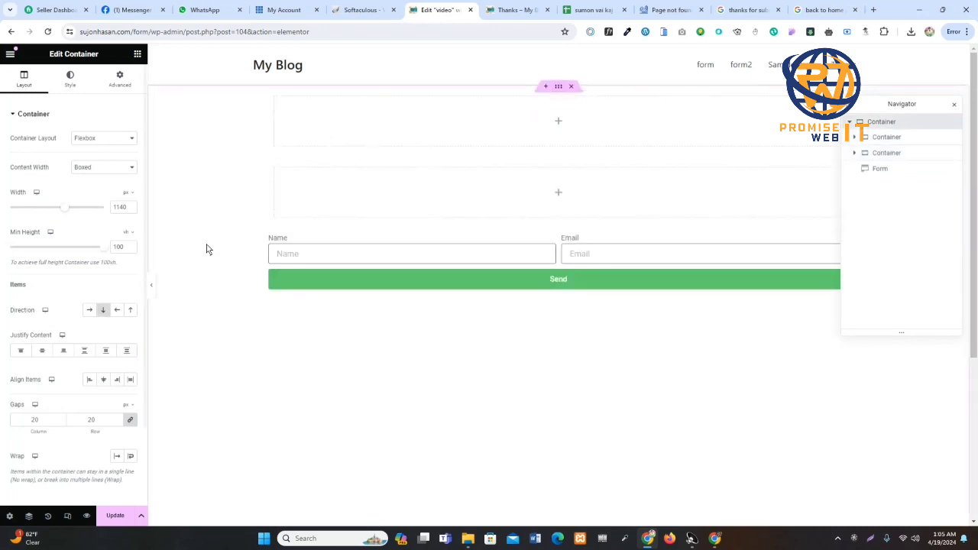
Set the outer container's item direction to horizontal row and duplicate the whole outer container.
left_click(90, 309)
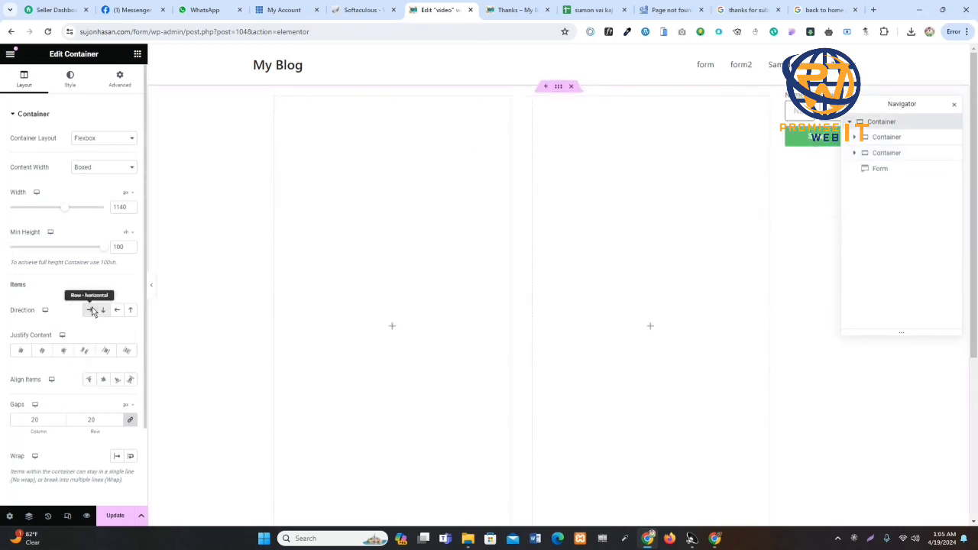
right_click(562, 87)
left_click(581, 112)
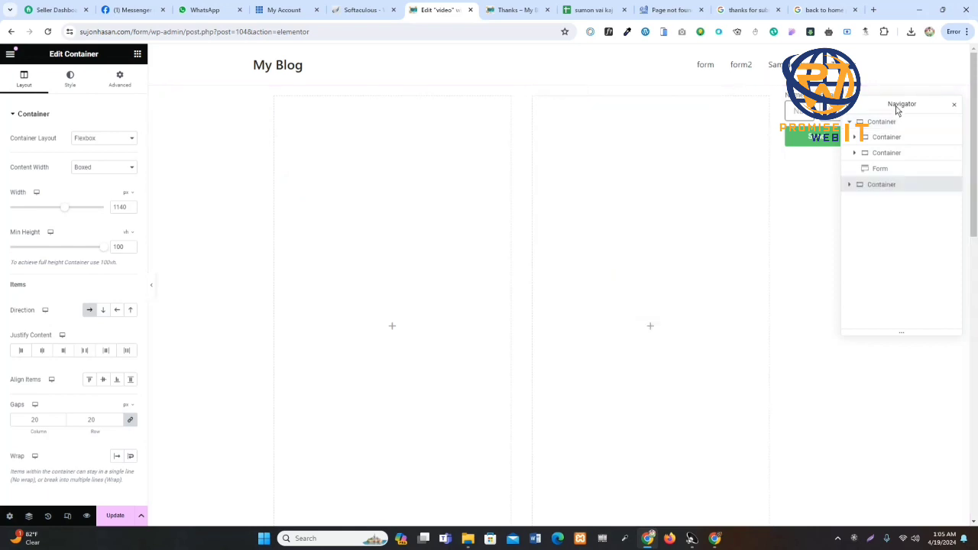
Move the form into the second inner container and create an empty third column by duplicating that container and deleting the copied form.
left_click_drag(896, 106, 539, 163)
left_click_drag(850, 113, 649, 170)
right_click(565, 100)
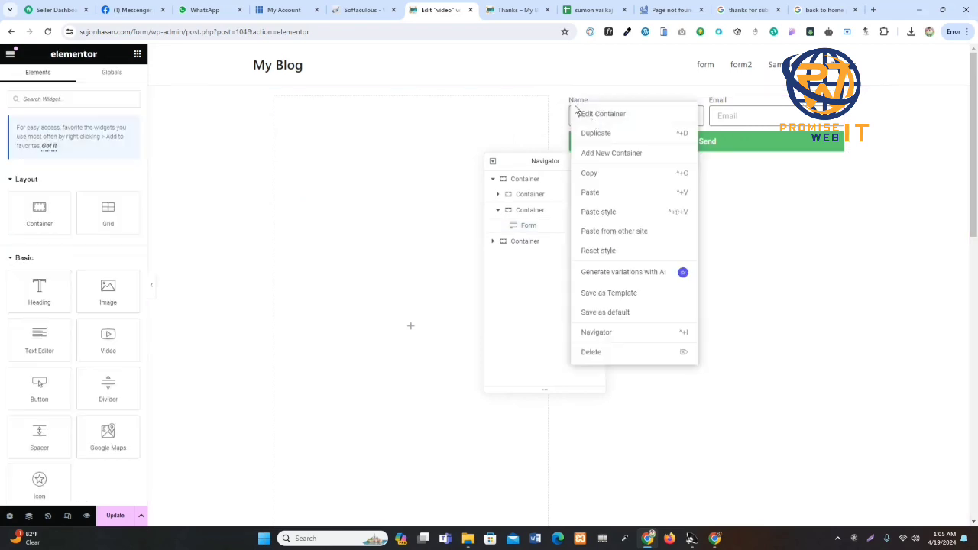
left_click(585, 132)
right_click(821, 107)
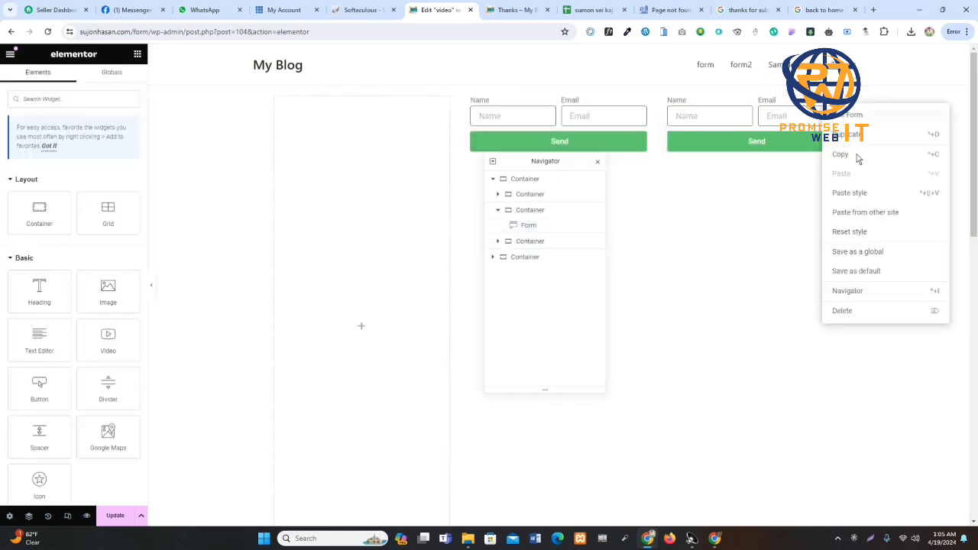
left_click(841, 311)
Center the form vertically in the middle column by setting that container's justify content to center.
left_click(535, 209)
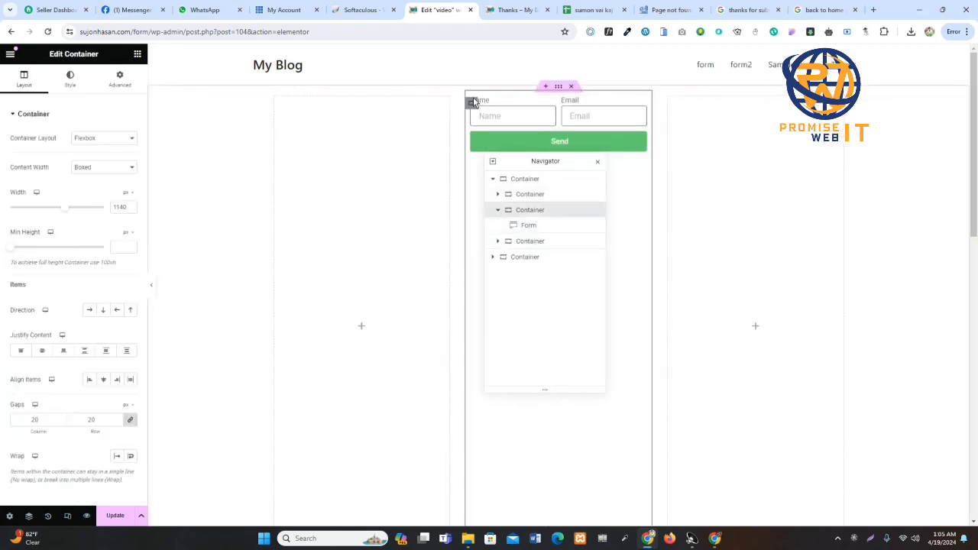
left_click(42, 350)
left_click_drag(535, 160, 837, 149)
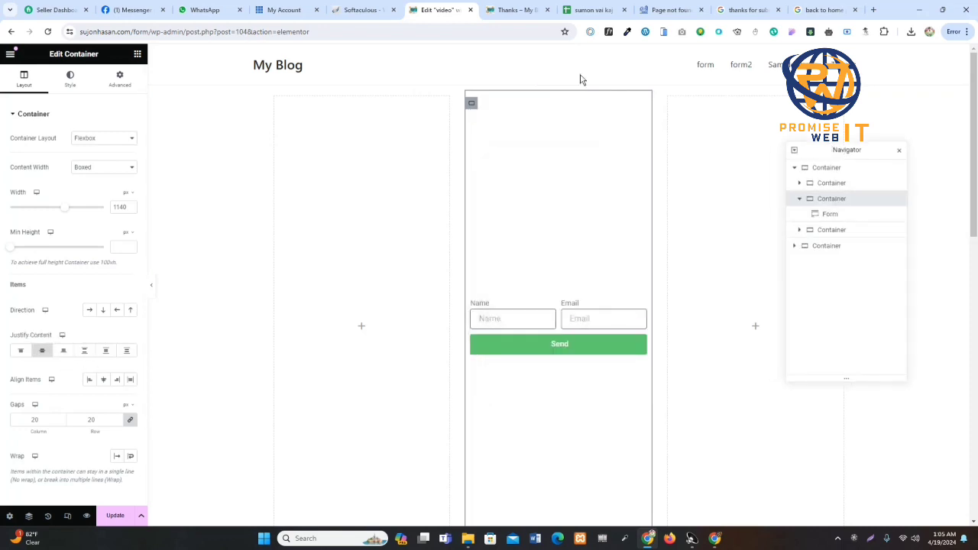
Set the outer container's classic background to the house photo from the media library.
left_click(558, 87)
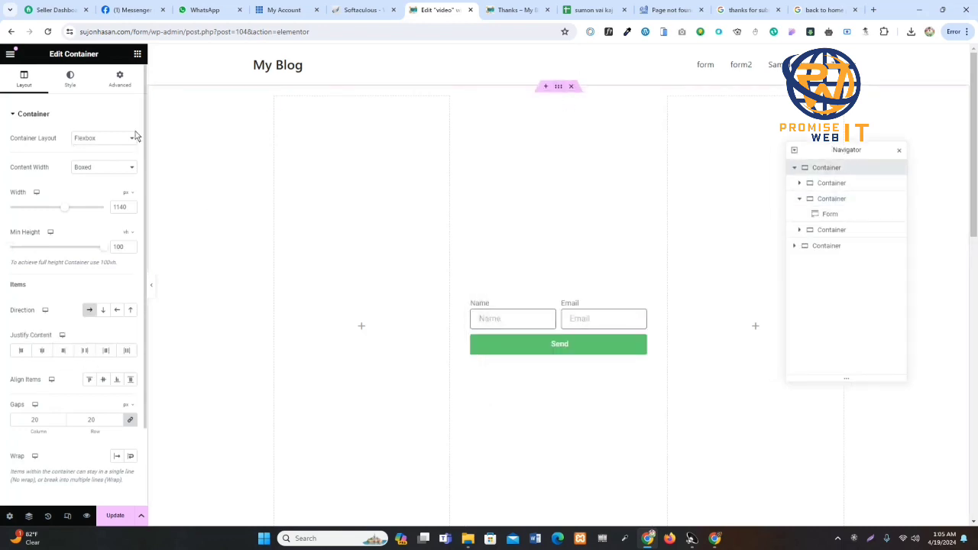
left_click(74, 80)
left_click(88, 160)
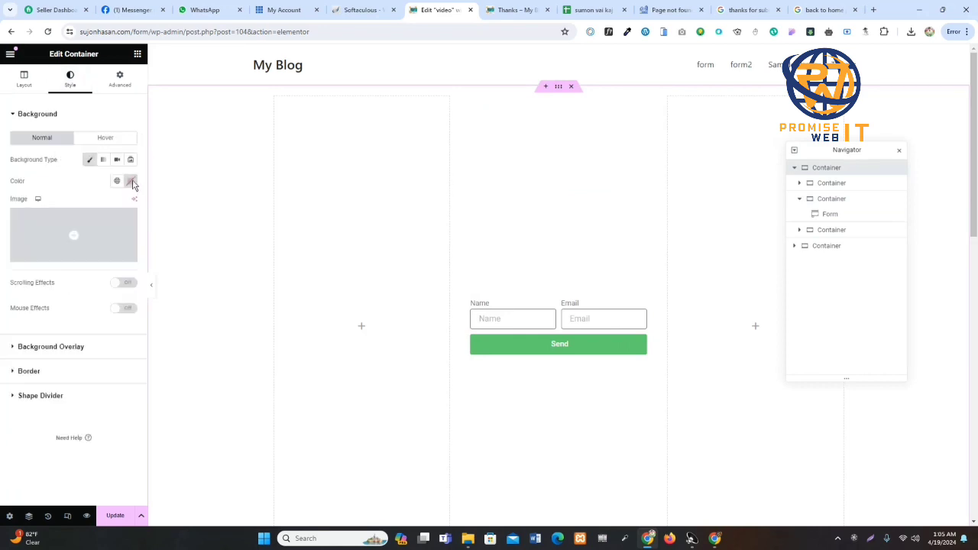
left_click(85, 229)
left_click(214, 191)
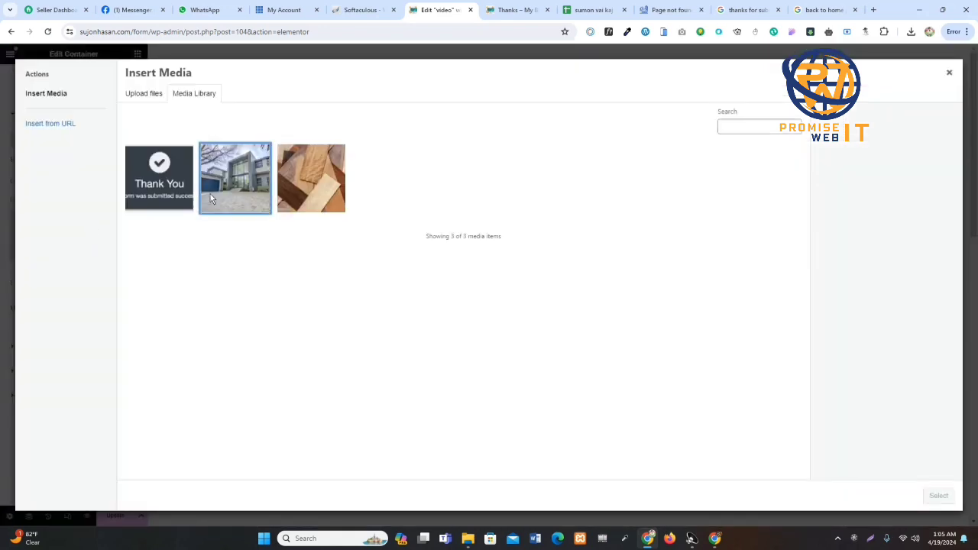
left_click(938, 495)
Add a classic black (#000000) background overlay to the outer container.
scroll(71, 445, "down", 2)
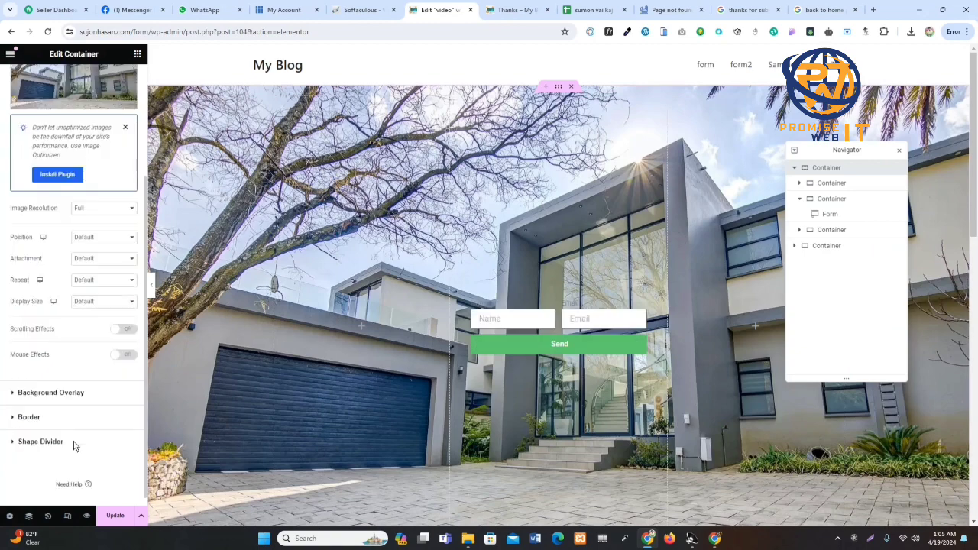
left_click(69, 392)
left_click(116, 185)
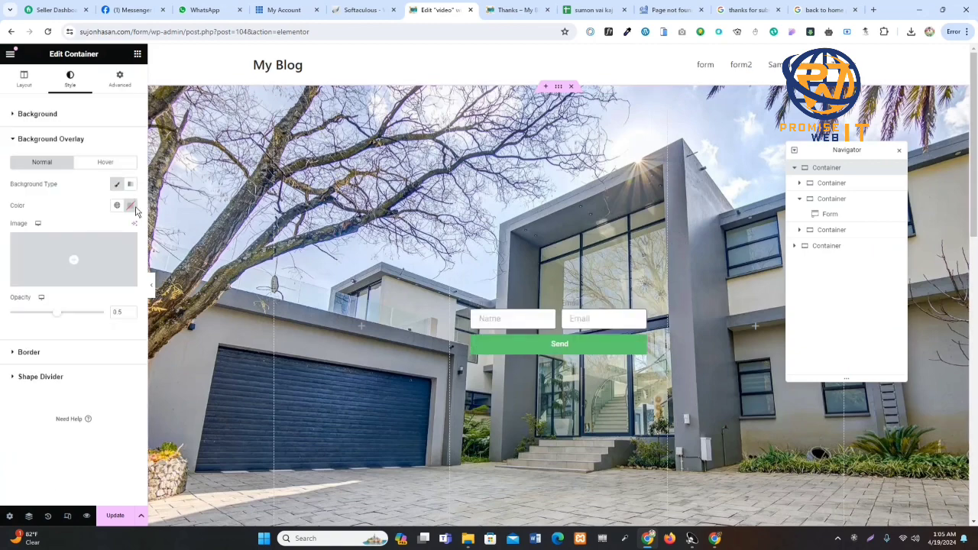
left_click(131, 204)
left_click_drag(129, 299, 72, 323)
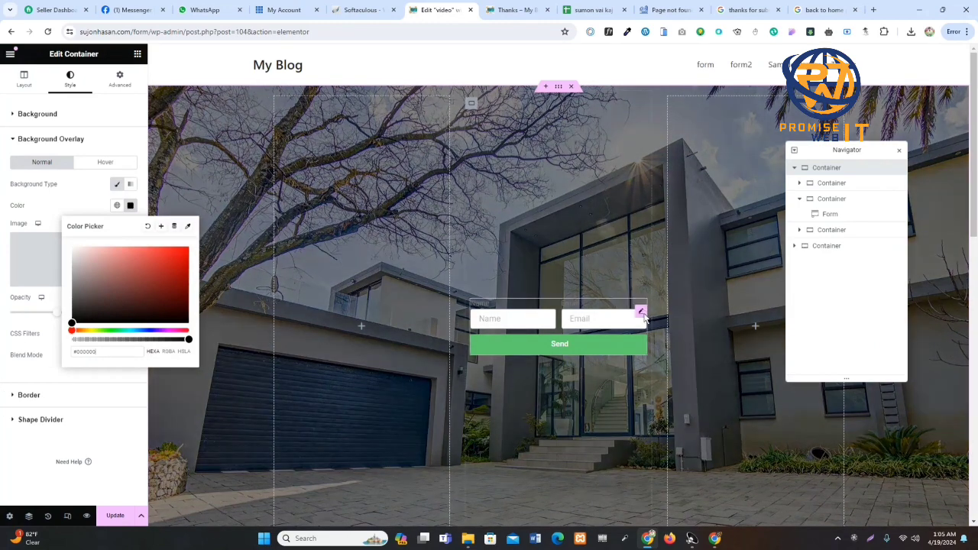
Turn on a box shadow for the form widget with its default values.
left_click(641, 312)
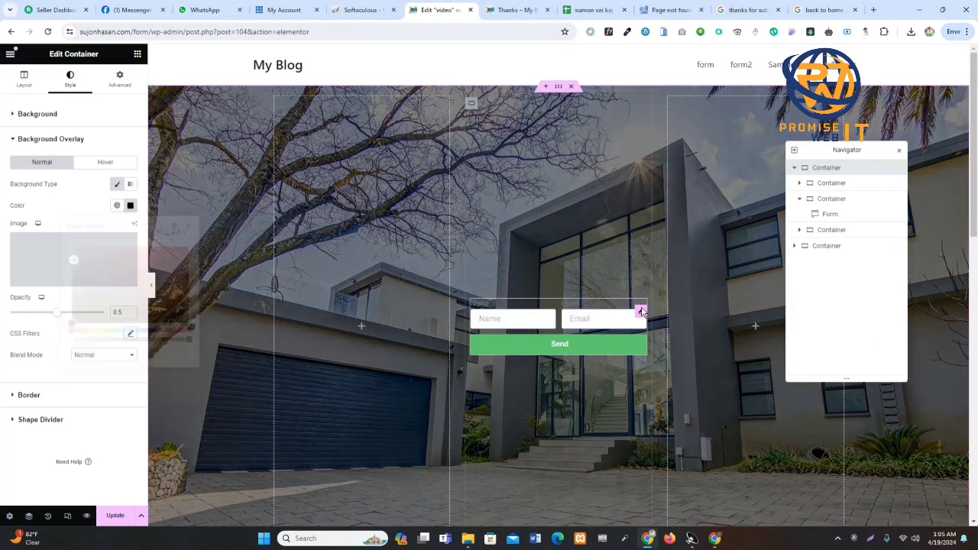
left_click(86, 88)
scroll(15, 367, "down", 2)
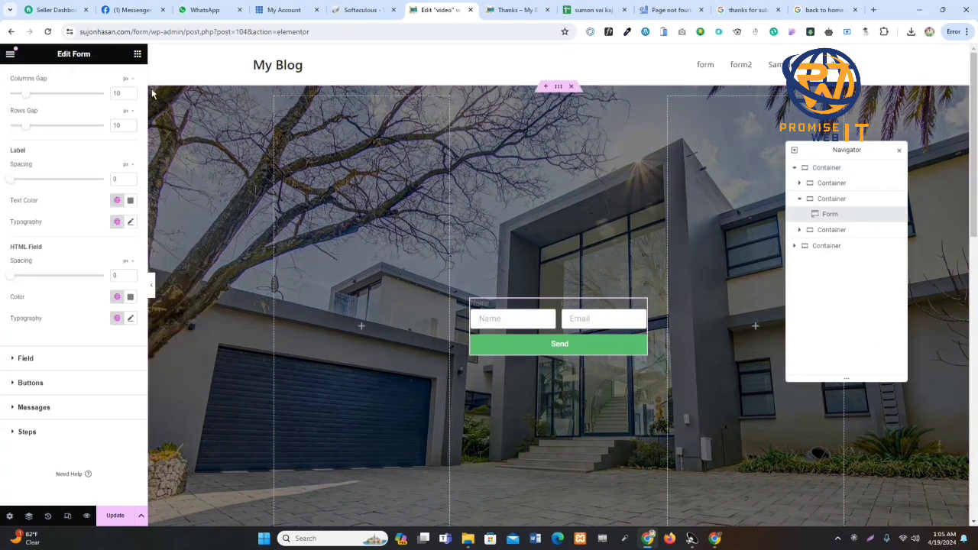
scroll(46, 306, "up", 2)
left_click(119, 83)
scroll(38, 275, "down", 5)
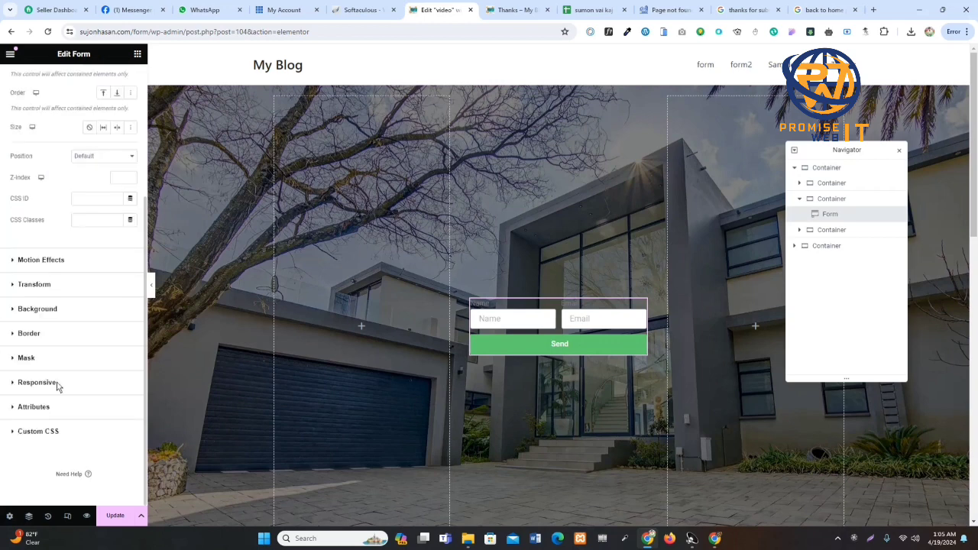
left_click(29, 336)
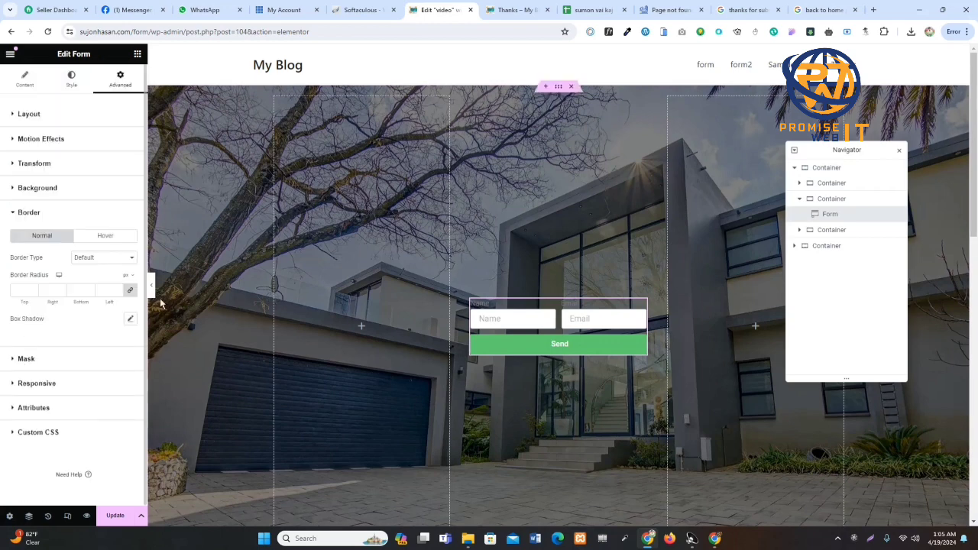
left_click(131, 318)
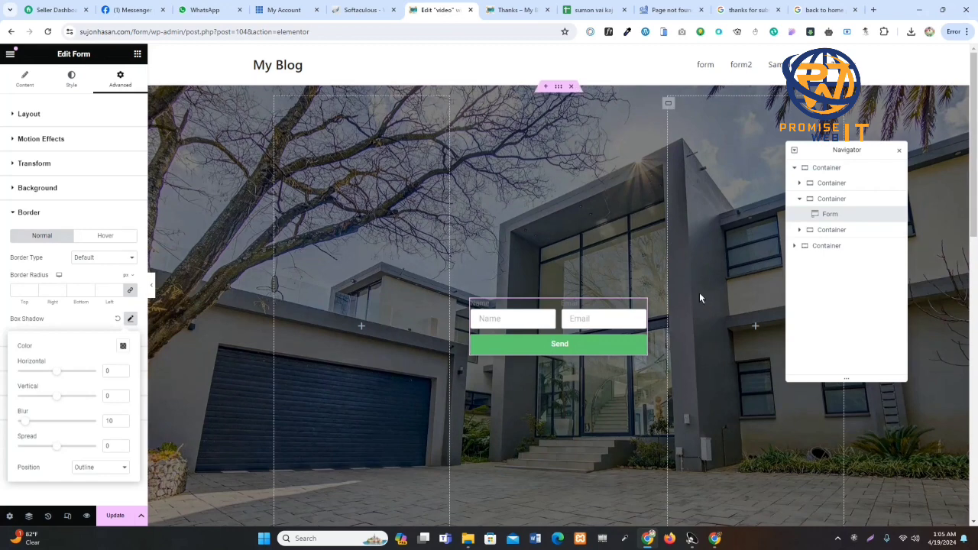
Give the form widget a classic light grey #C4C4C4 background and reduce its opacity to about half.
left_click(71, 80)
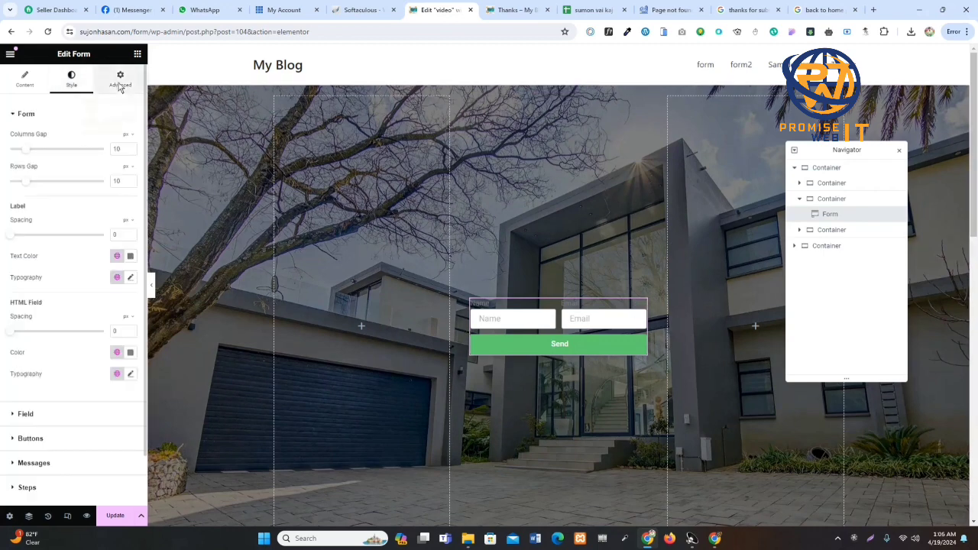
left_click(119, 79)
scroll(34, 328, "down", 6)
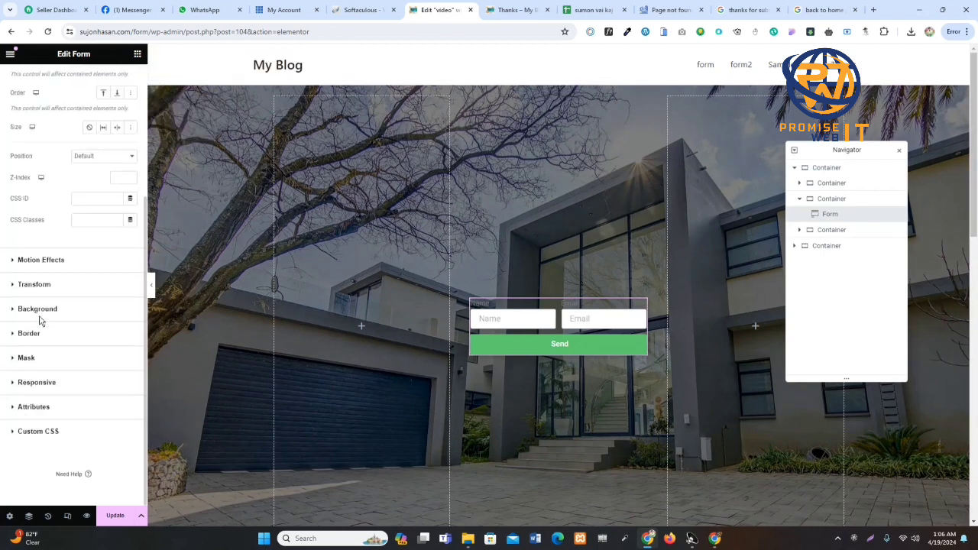
left_click(47, 311)
left_click(117, 234)
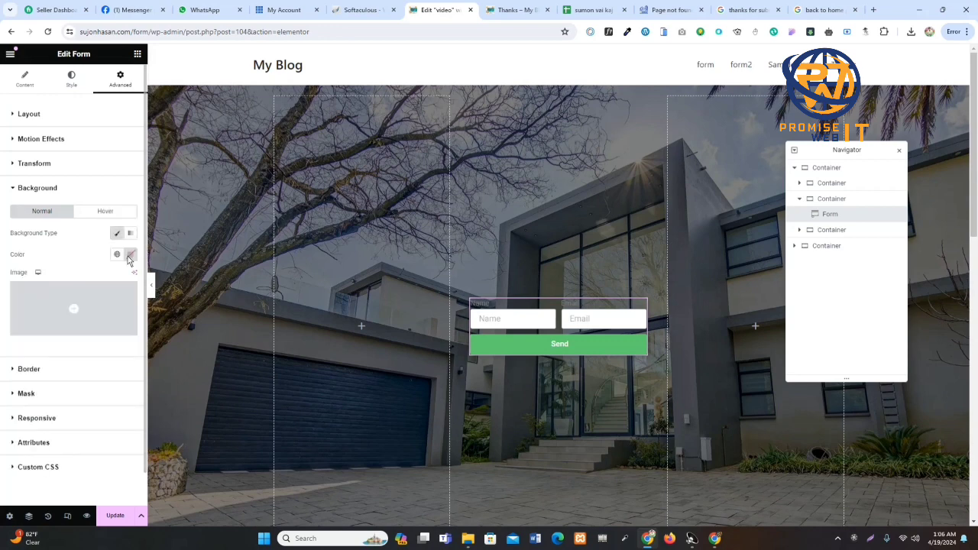
left_click(130, 255)
mouse_move(118, 326)
left_mouse_down()
mouse_move(72, 371)
mouse_move(72, 314)
left_mouse_up()
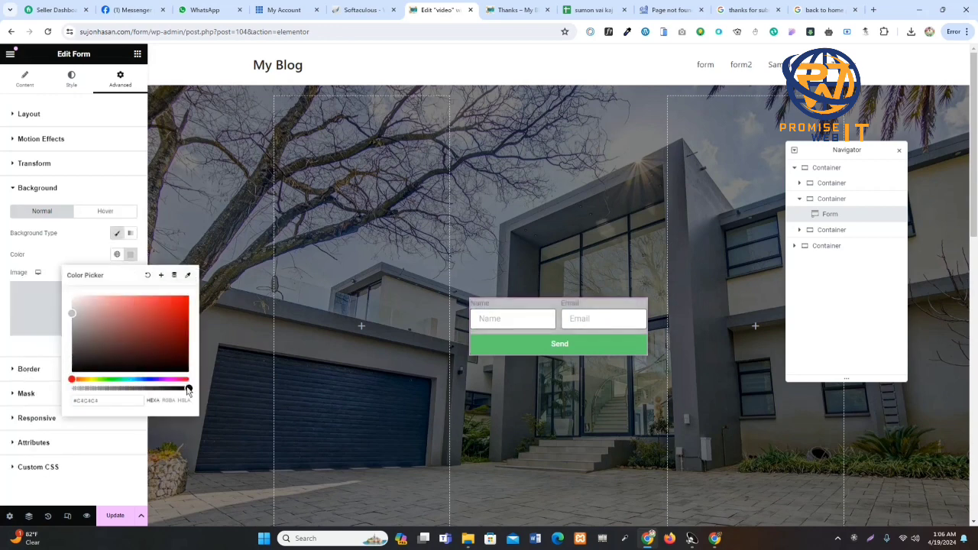
left_click_drag(188, 390, 126, 391)
Set the form widget's padding to 10 px on all sides.
left_click(31, 113)
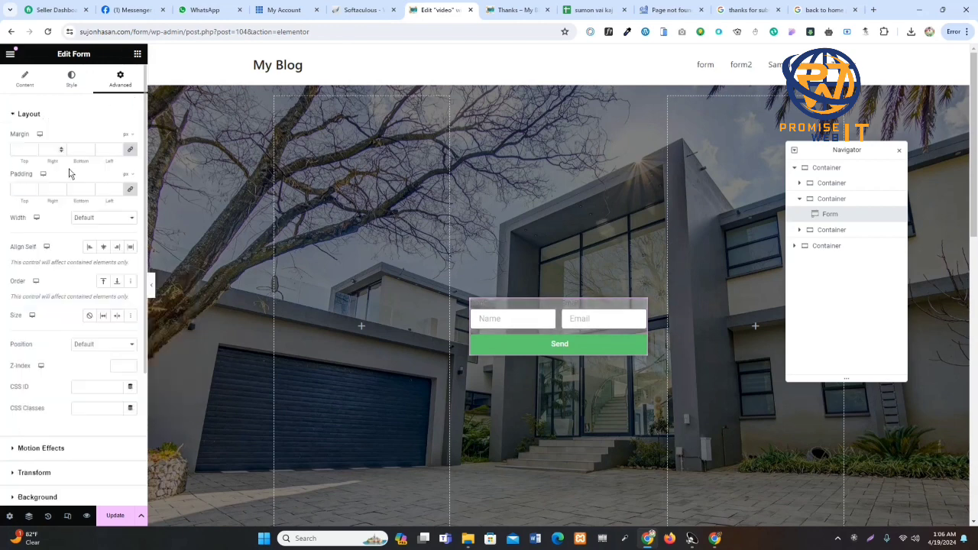
left_click(118, 191)
type("10")
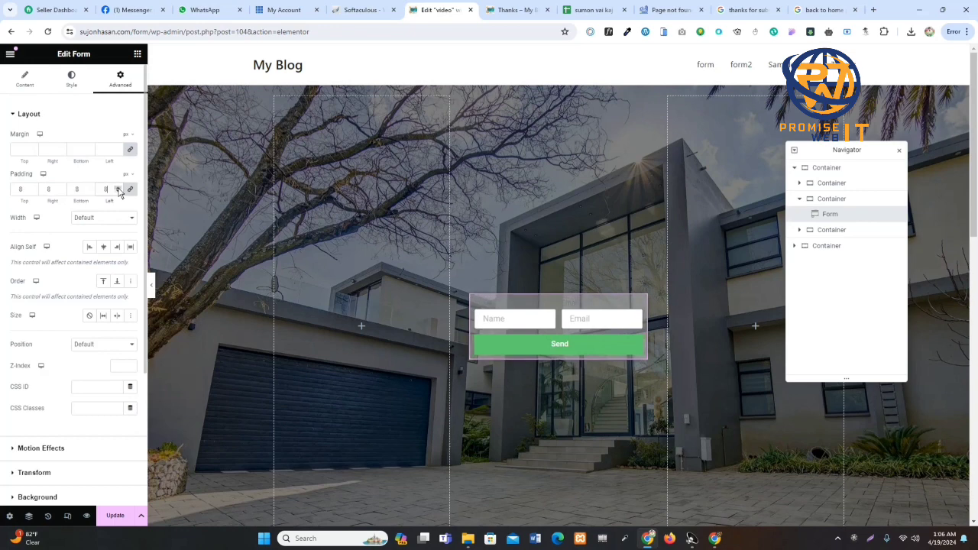
Set the middle container's padding to 0 on all sides.
left_click(470, 99)
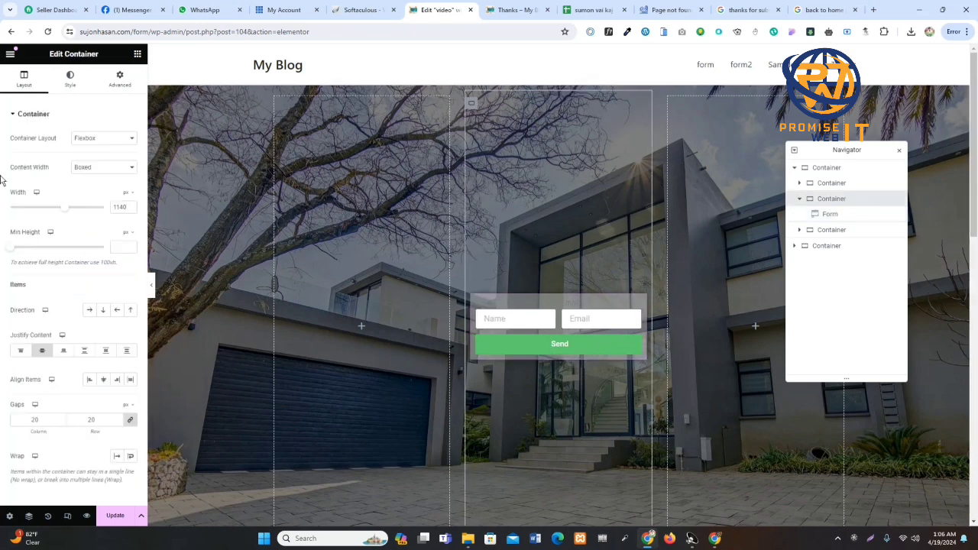
left_click(120, 79)
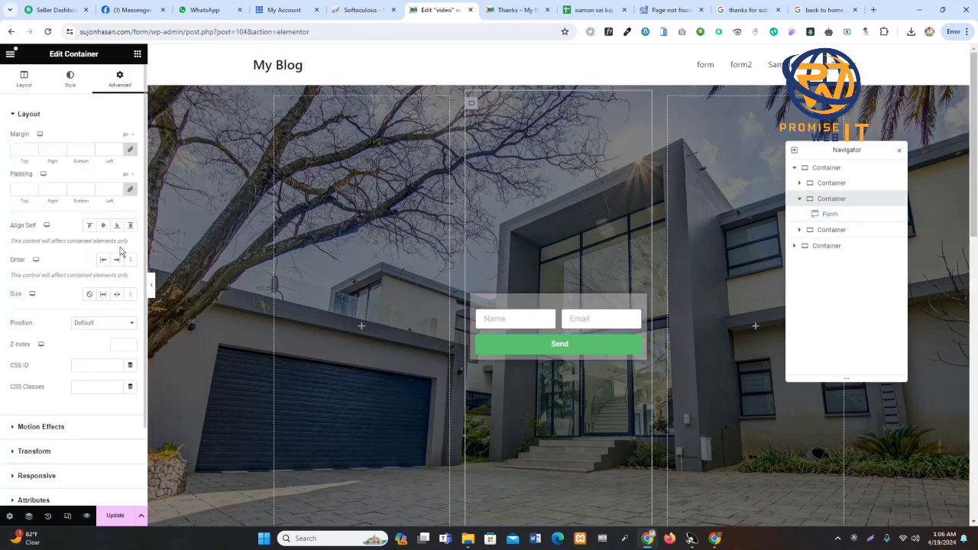
left_click(121, 191)
scroll(649, 306, "down", 1)
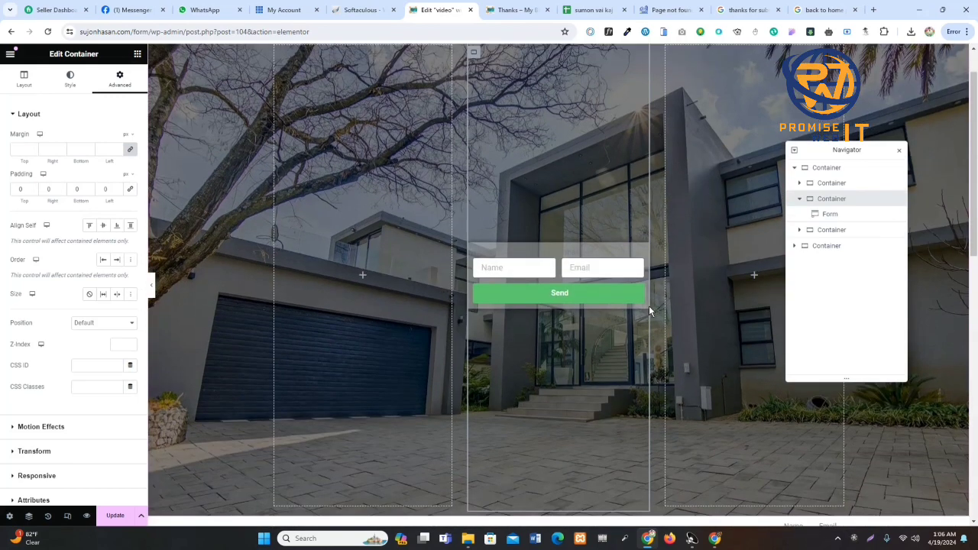
Add a Redirect action to the form's actions after submit.
left_click(644, 252)
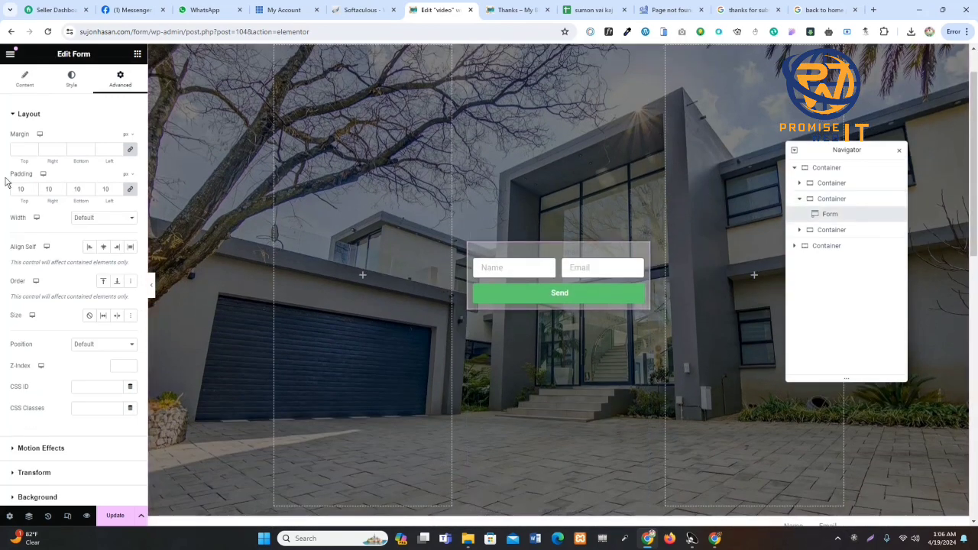
left_click(20, 81)
scroll(38, 286, "down", 1)
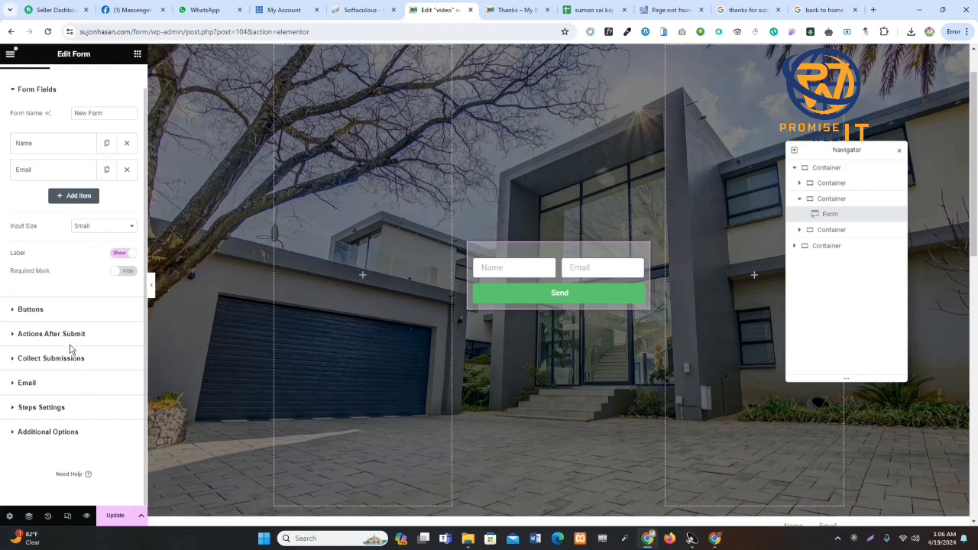
left_click(35, 335)
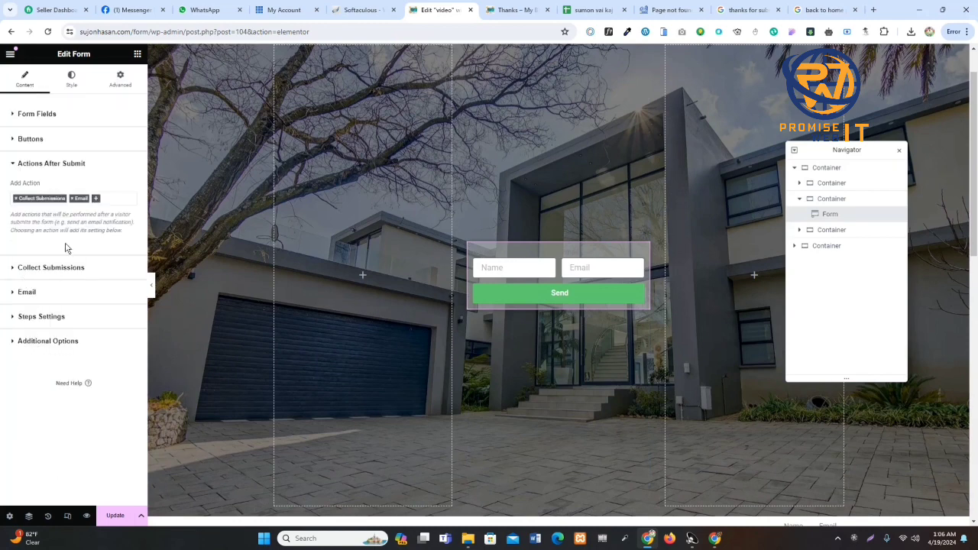
left_click(96, 198)
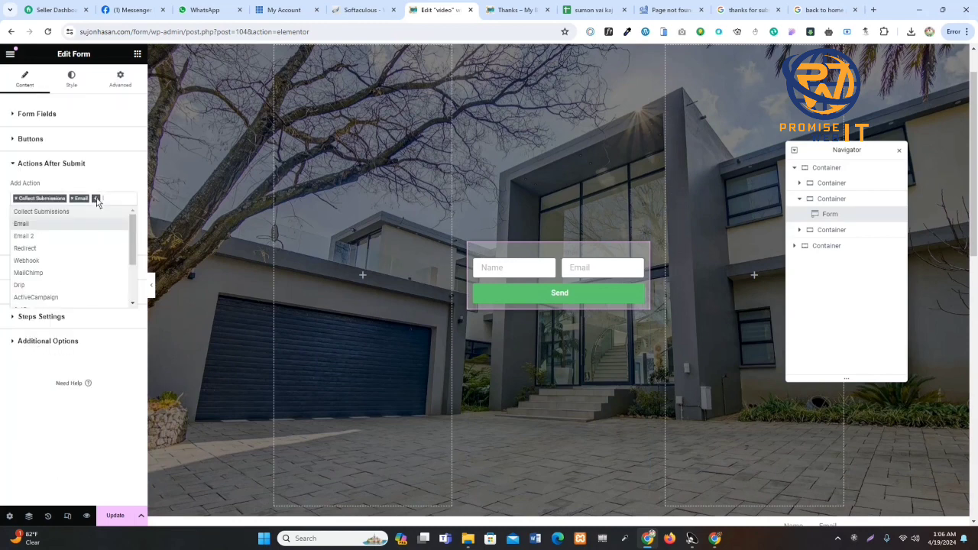
left_click(25, 248)
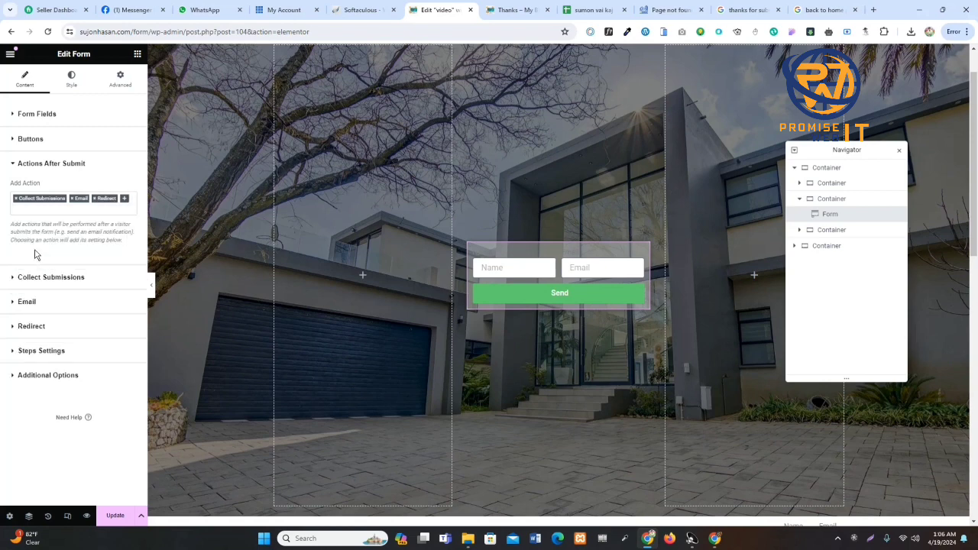
Set the form's redirect target to the Internal URL dynamic tag.
left_click(32, 327)
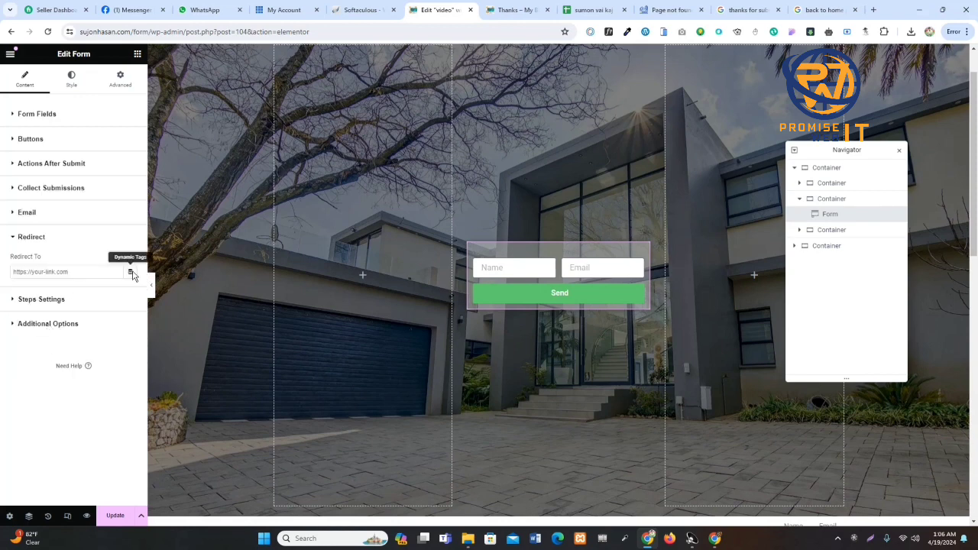
left_click(42, 274)
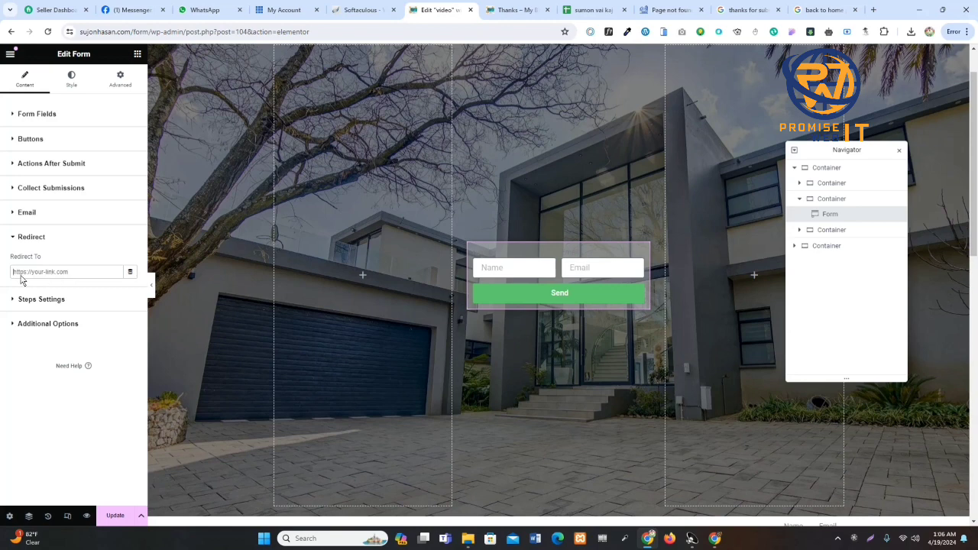
left_click(130, 274)
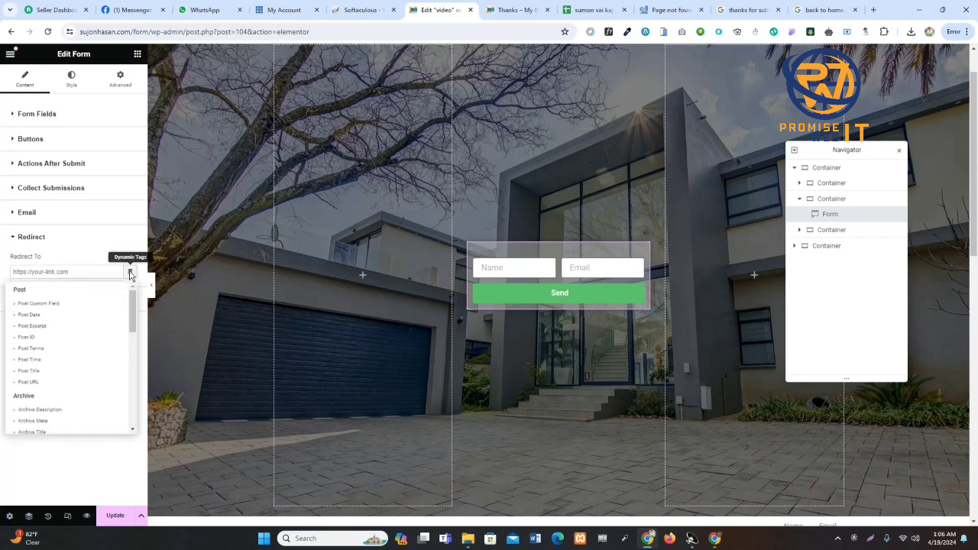
scroll(33, 336, "down", 5)
scroll(34, 359, "down", 5)
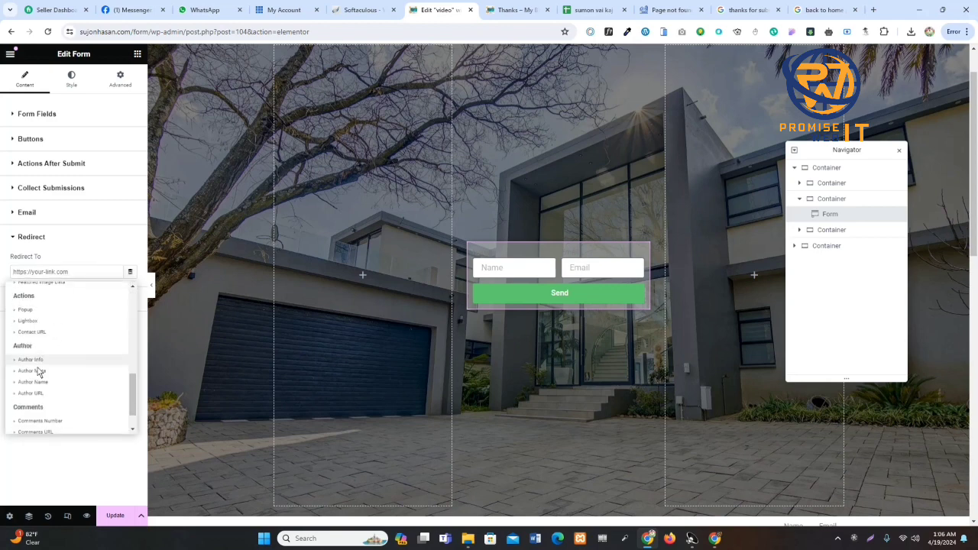
scroll(48, 382, "up", 5)
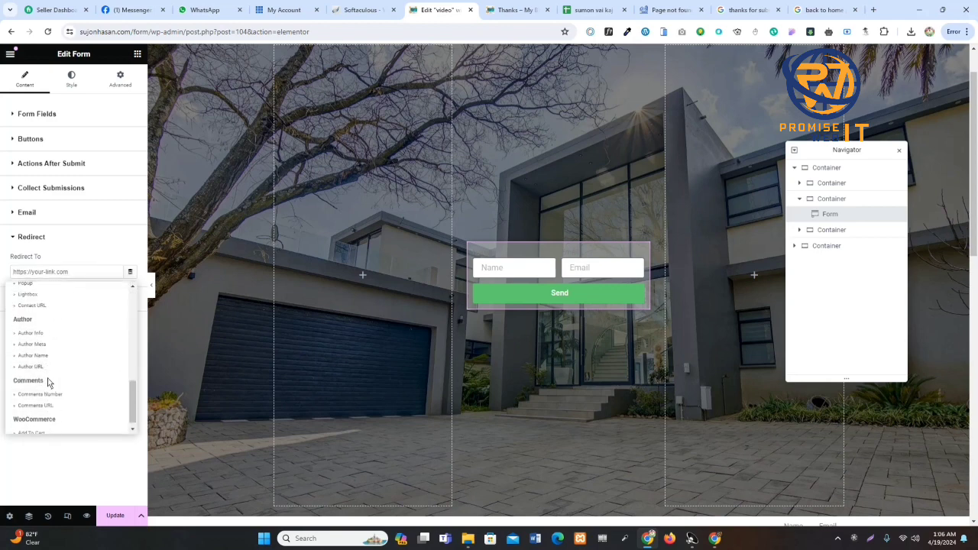
scroll(39, 329, "up", 1)
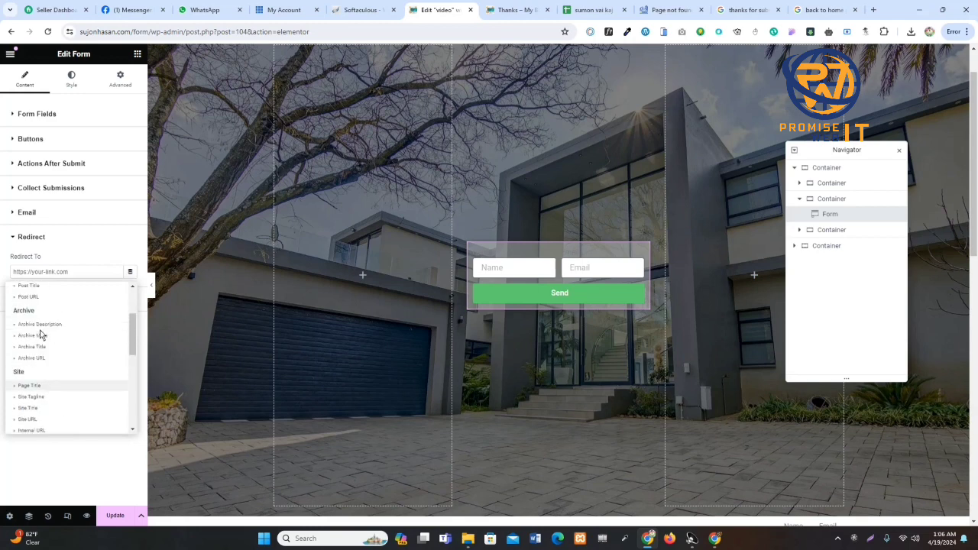
scroll(33, 387, "down", 1)
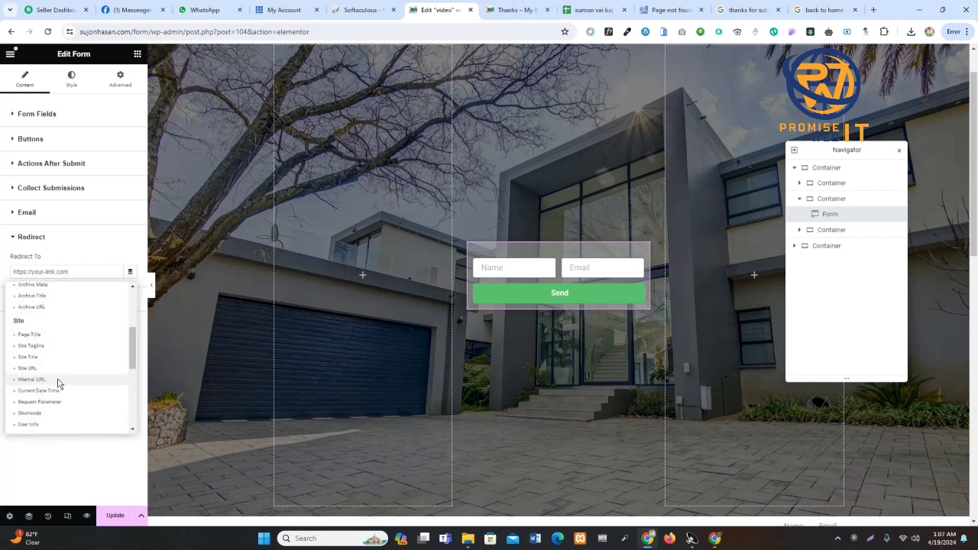
left_click(45, 379)
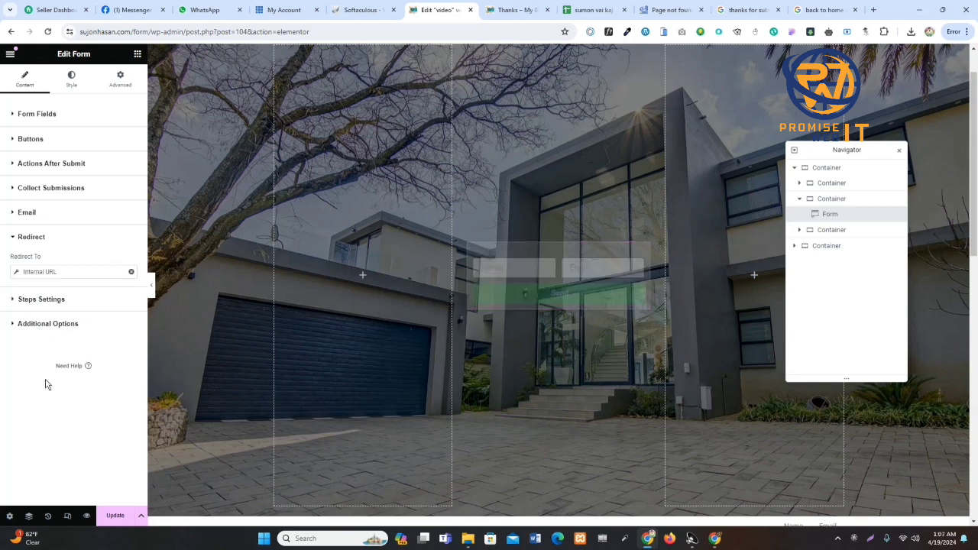
Point the form's internal URL redirect to the Thanks page, using Content as the link type.
left_click(68, 272)
left_click(103, 320)
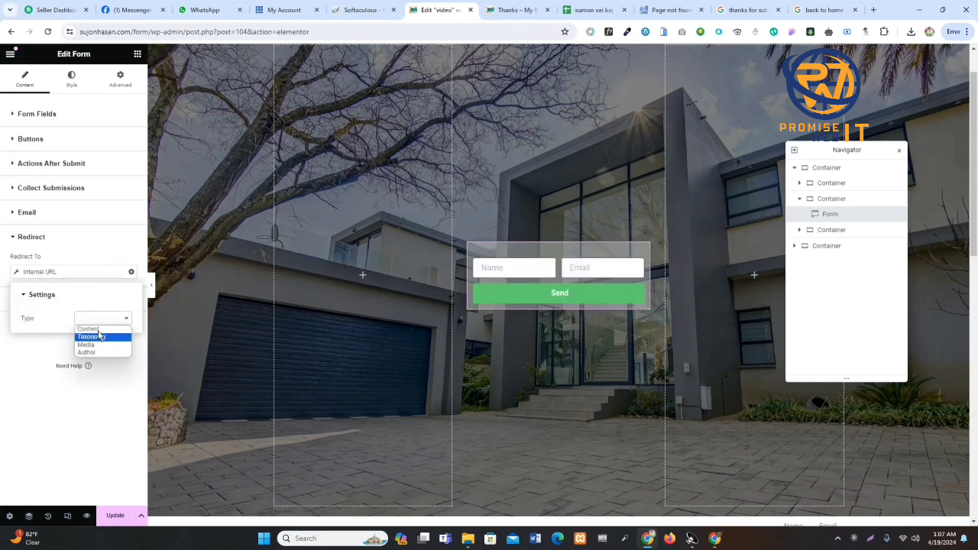
left_click(78, 337)
left_click(38, 352)
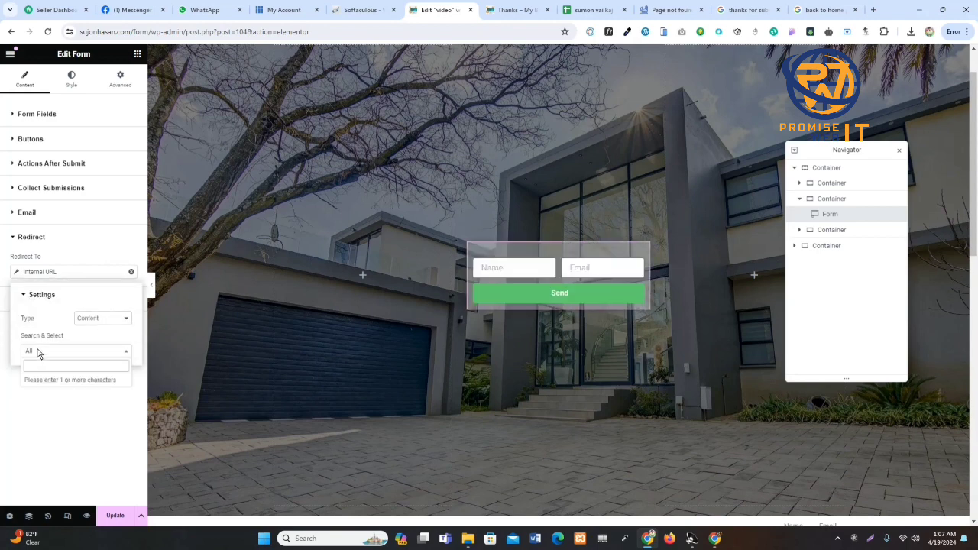
type("t")
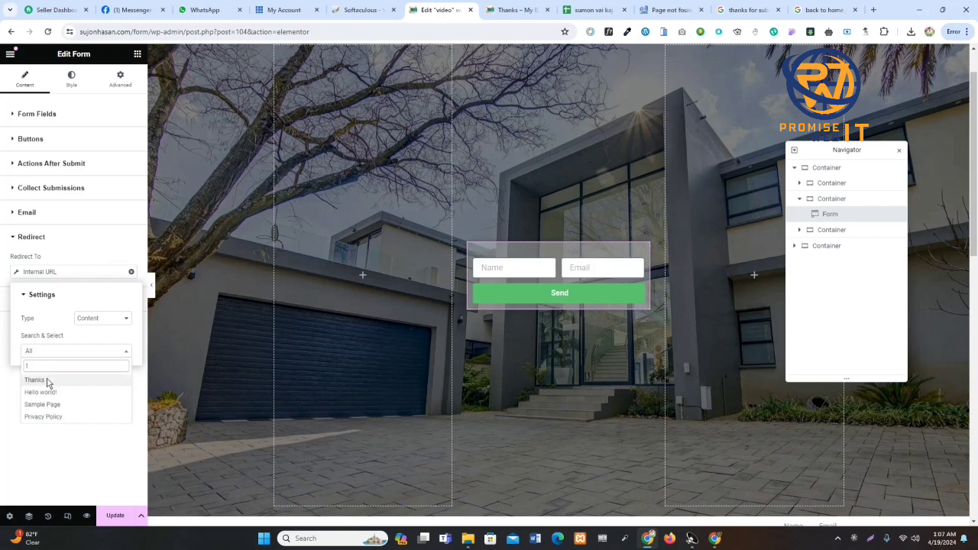
left_click(48, 381)
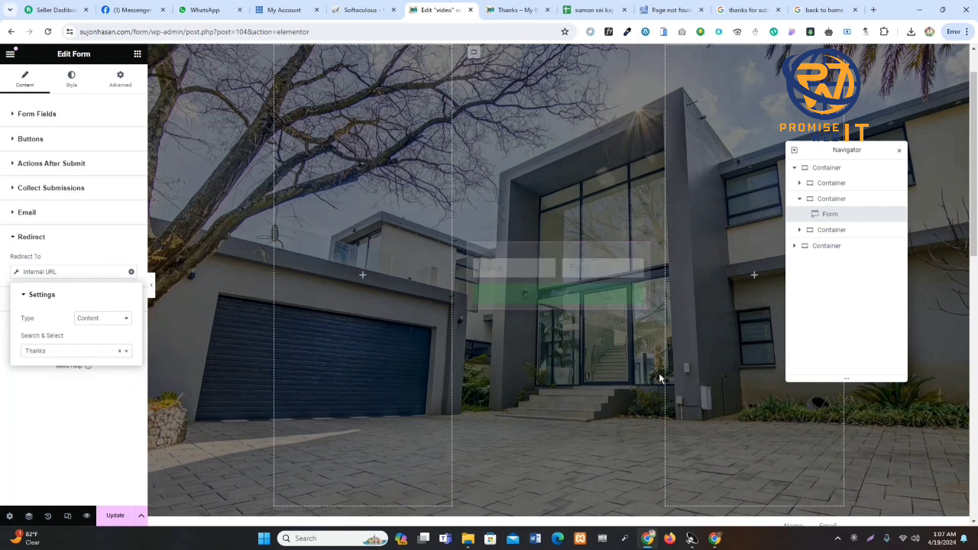
Update the page with the redirect setting and open a preview of the changes.
left_click(113, 517)
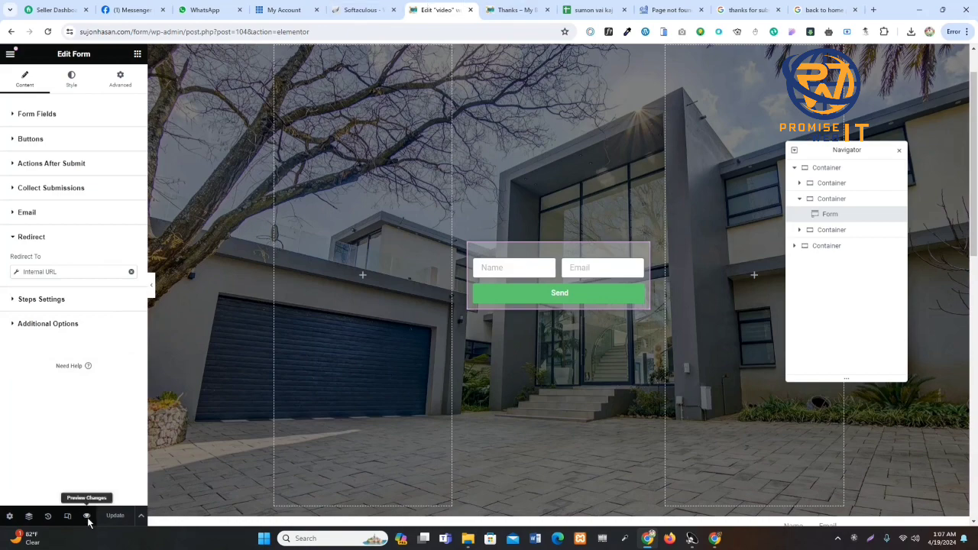
left_click(87, 517)
scroll(432, 309, "down", 2)
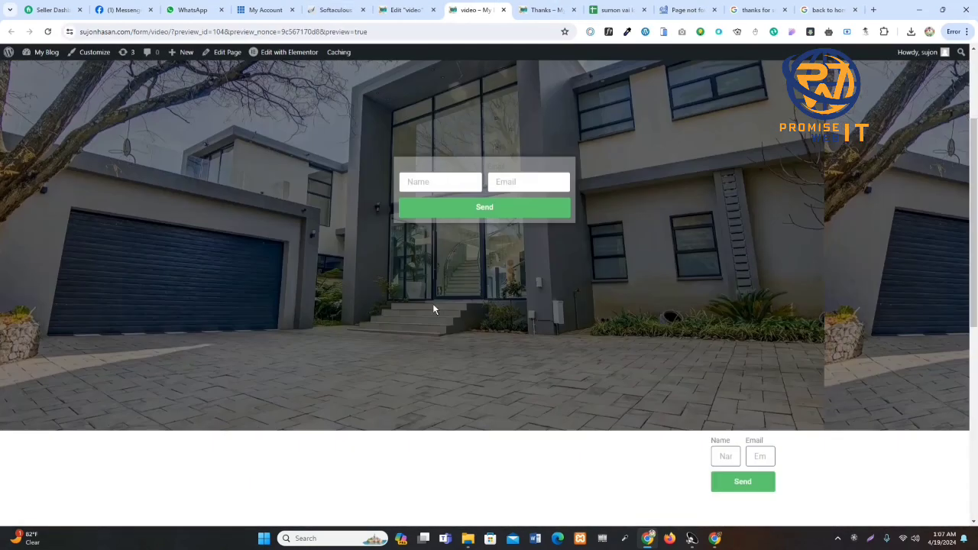
scroll(479, 283, "up", 2)
Test the previewed form by submitting a saved name and e-mail address, and review the page it redirects to.
left_click(406, 284)
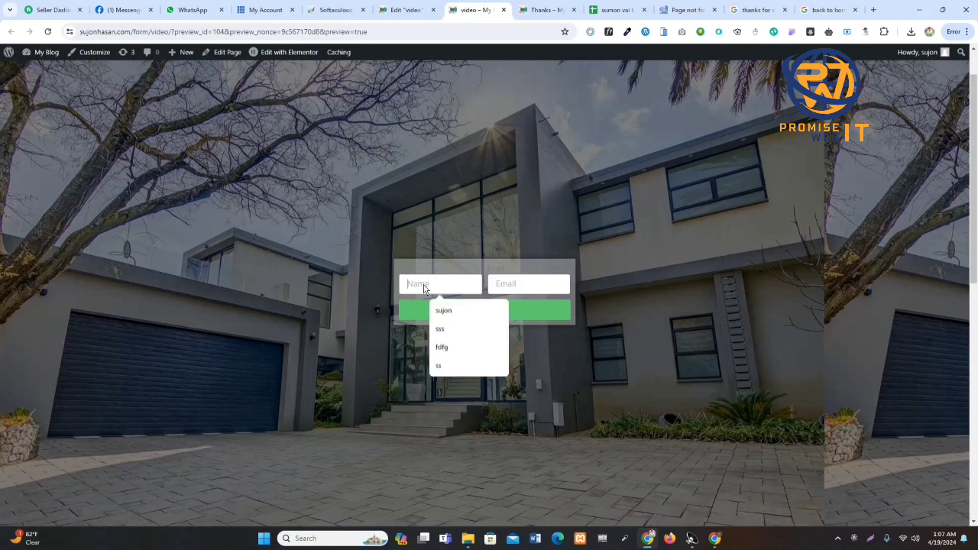
left_click(462, 308)
left_click(535, 283)
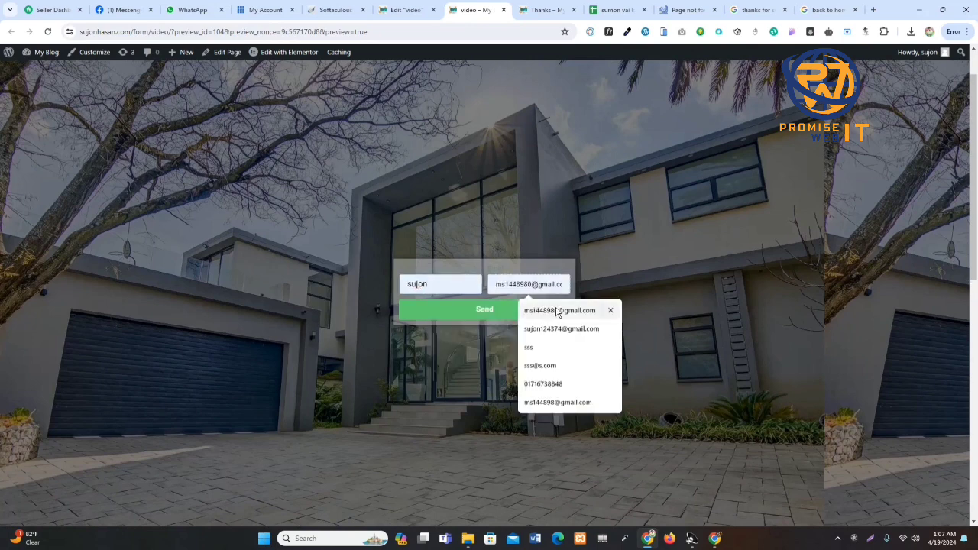
left_click(557, 311)
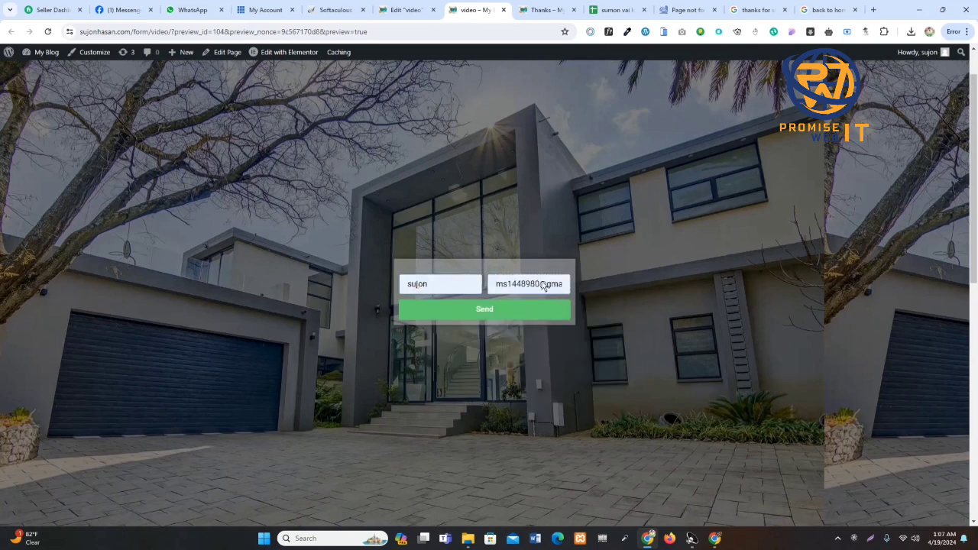
left_click(501, 311)
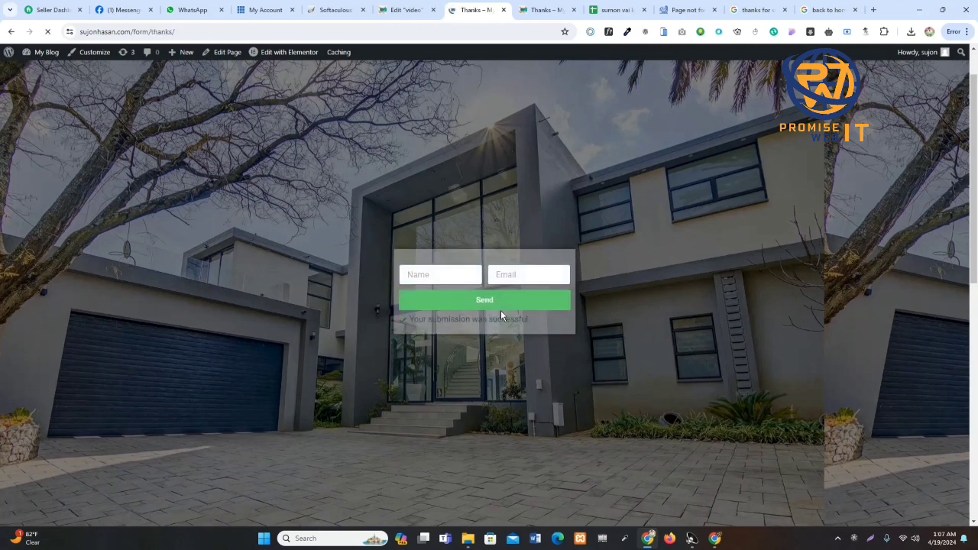
scroll(512, 281, "down", 3)
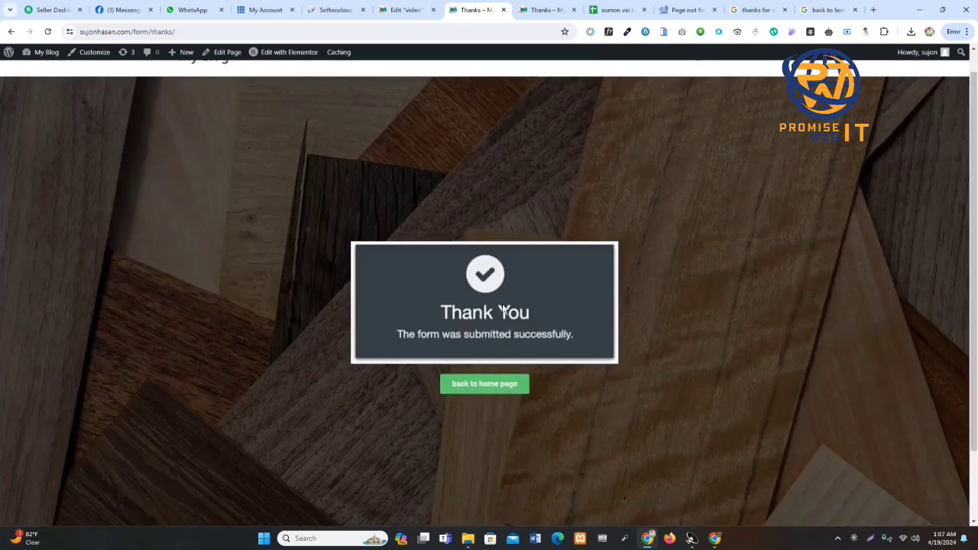
scroll(460, 262, "up", 3)
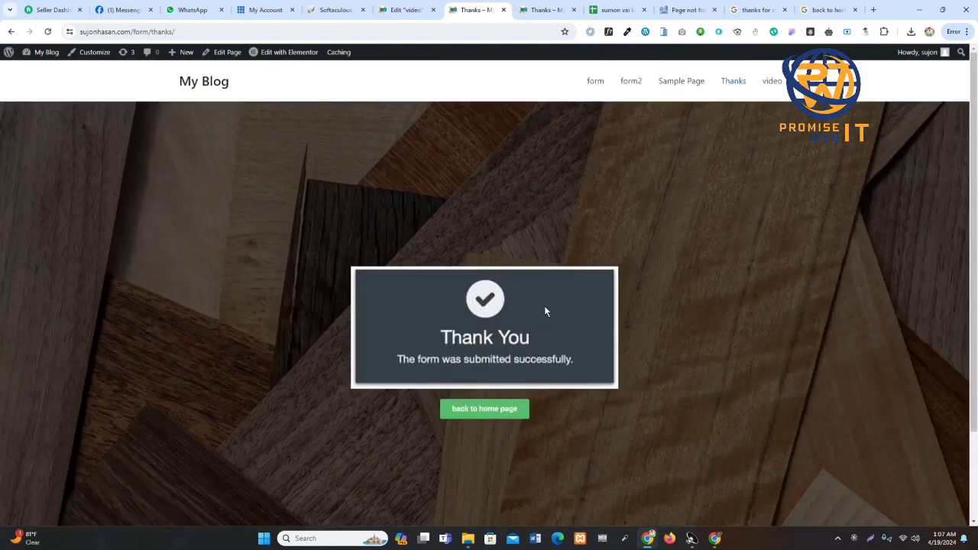